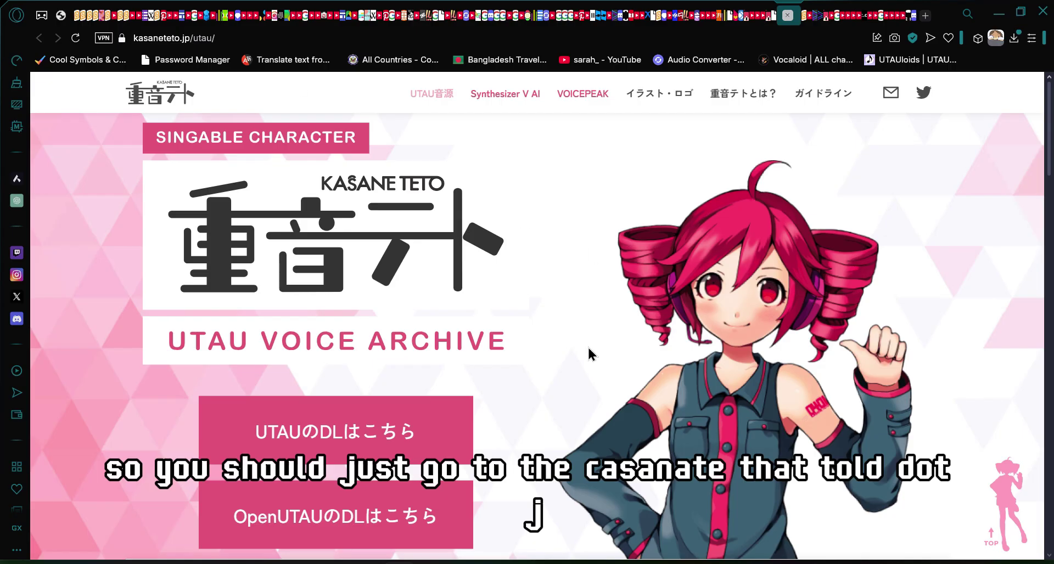
Look through the UTAU voicebank library list on the Kasane Teto site, from the OpenUTAU Japanese set down to the past voice library.
{"action": "scroll", "coordinate": [713, 329], "scroll_direction": "down", "scroll_amount": 2}
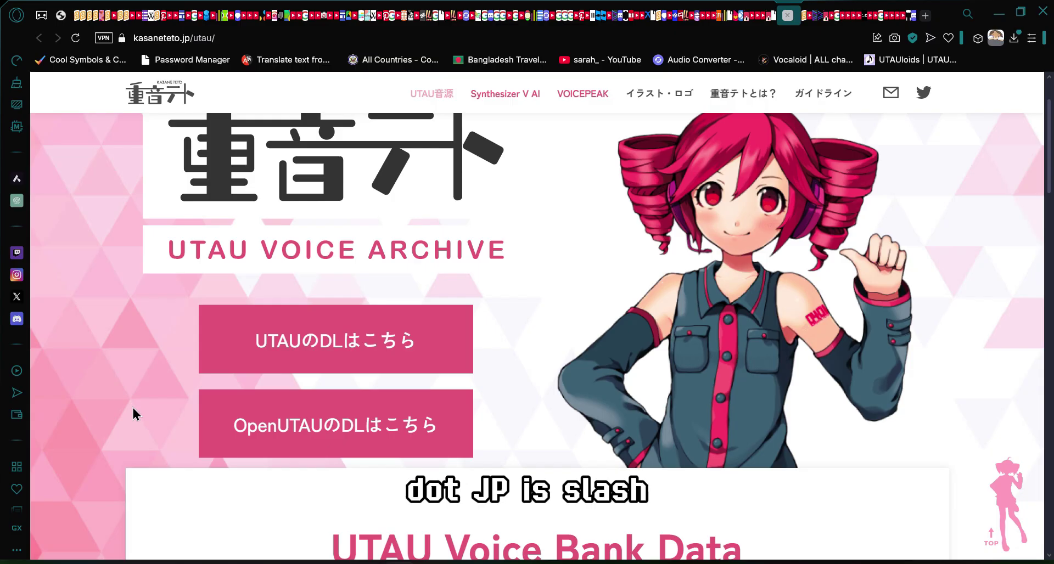
{"action": "scroll", "coordinate": [135, 414], "scroll_direction": "down", "scroll_amount": 6}
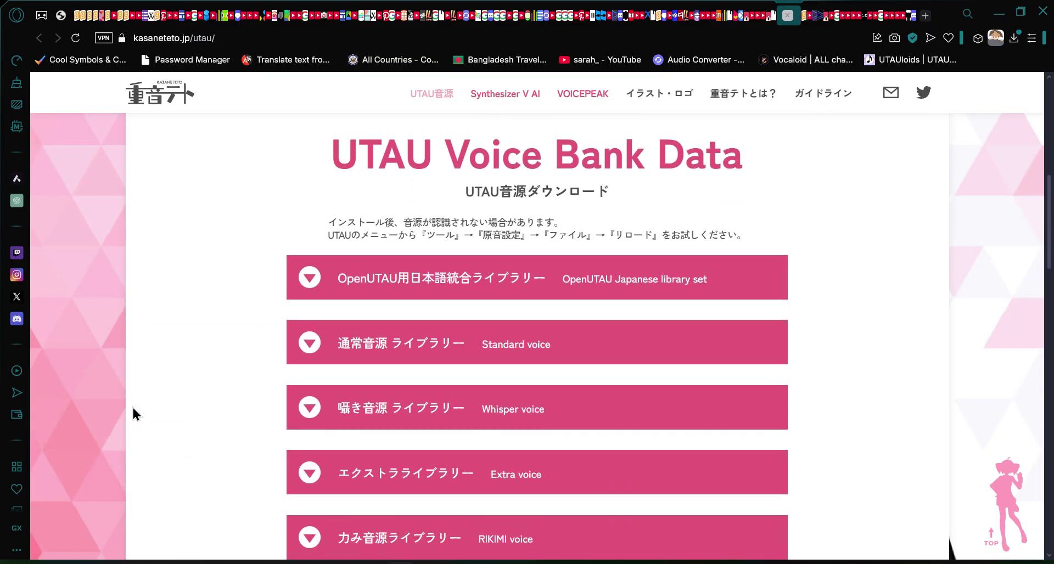
{"action": "scroll", "coordinate": [136, 414], "scroll_direction": "down", "scroll_amount": 2}
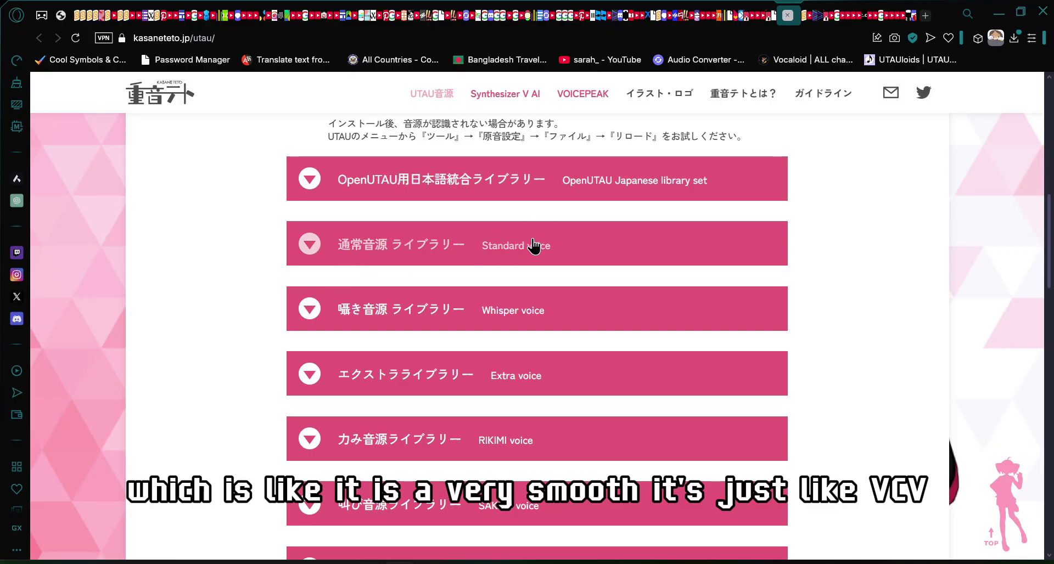
{"action": "scroll", "coordinate": [195, 327], "scroll_direction": "down", "scroll_amount": 3}
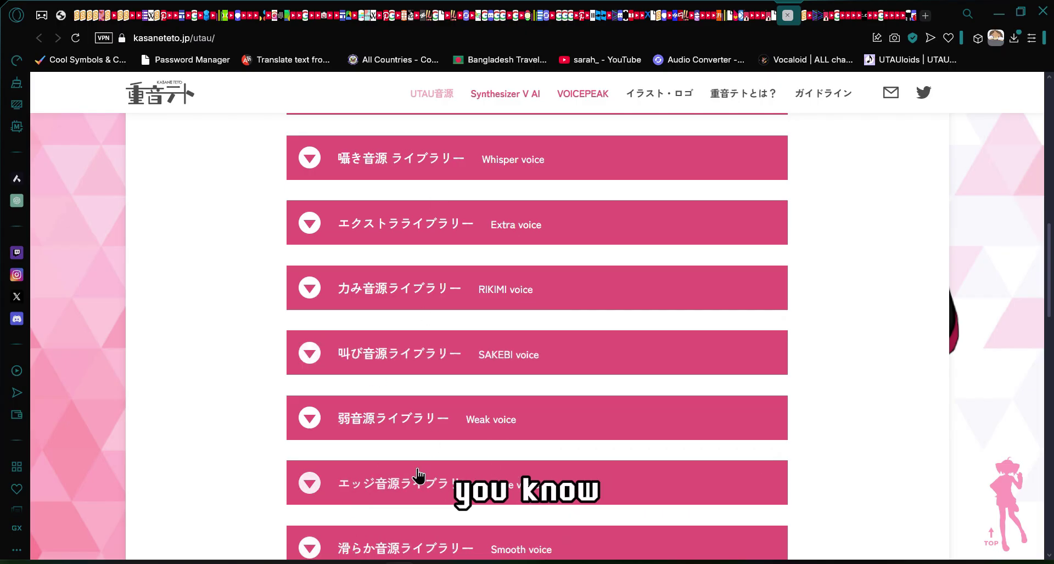
{"action": "scroll", "coordinate": [516, 486], "scroll_direction": "down", "scroll_amount": 3}
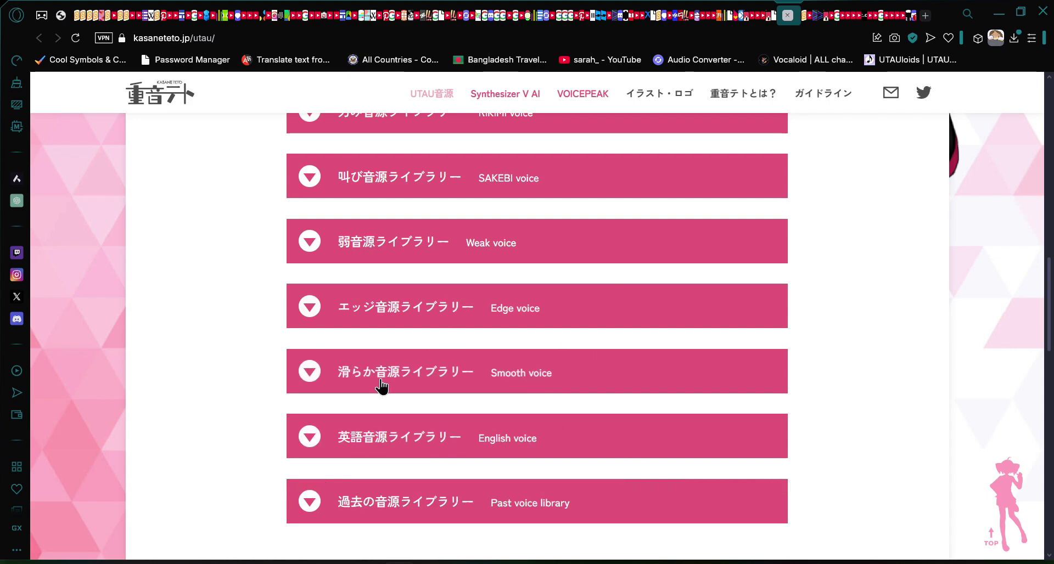
{"action": "scroll", "coordinate": [340, 421], "scroll_direction": "up", "scroll_amount": 3}
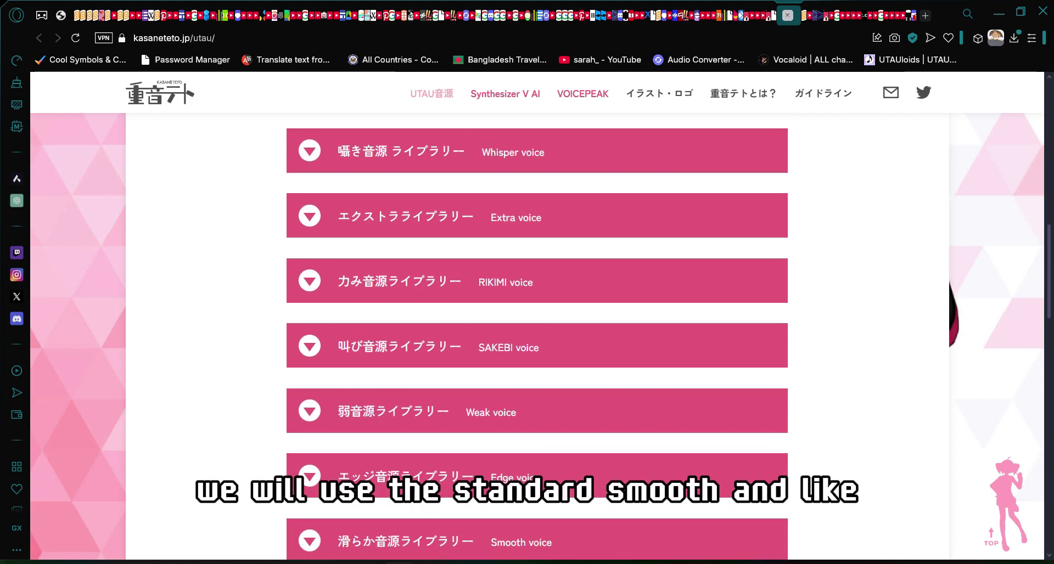
{"action": "scroll", "coordinate": [306, 317], "scroll_direction": "up", "scroll_amount": 2}
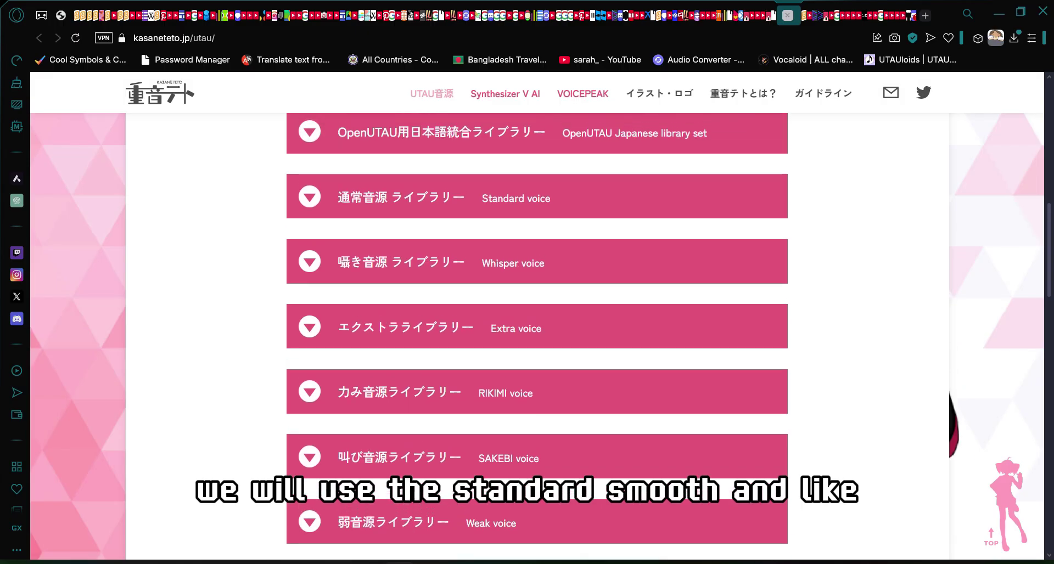
{"action": "scroll", "coordinate": [306, 316], "scroll_direction": "down", "scroll_amount": 4}
{"action": "scroll", "coordinate": [536, 330], "scroll_direction": "up", "scroll_amount": 2}
{"action": "scroll", "coordinate": [536, 329], "scroll_direction": "down", "scroll_amount": 3}
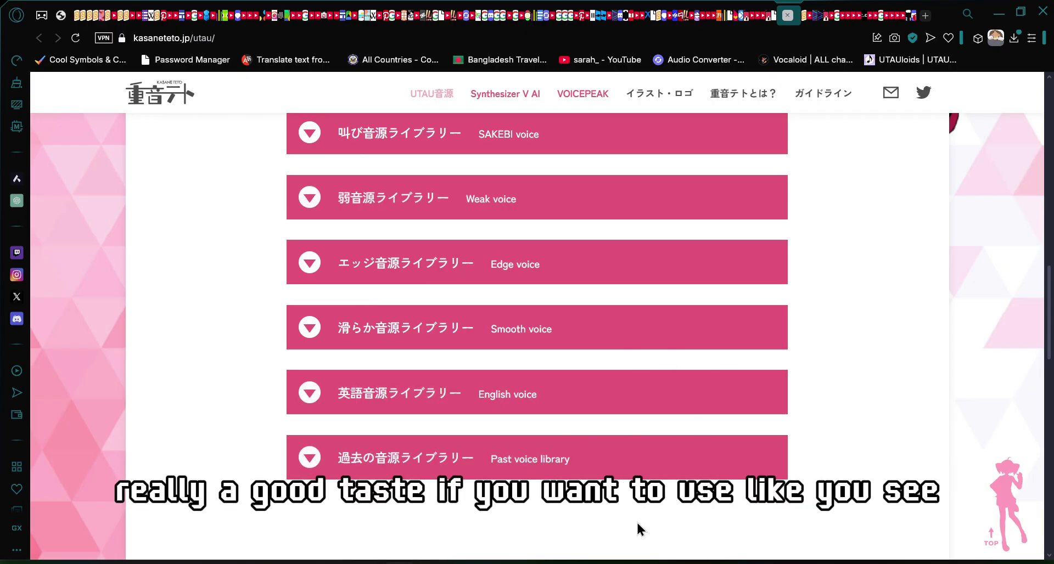
Bring up the OpenUtau releases page on GitHub and examine the downloadable assets of version 0.1.529.
{"action": "left_click", "coordinate": [903, 15]}
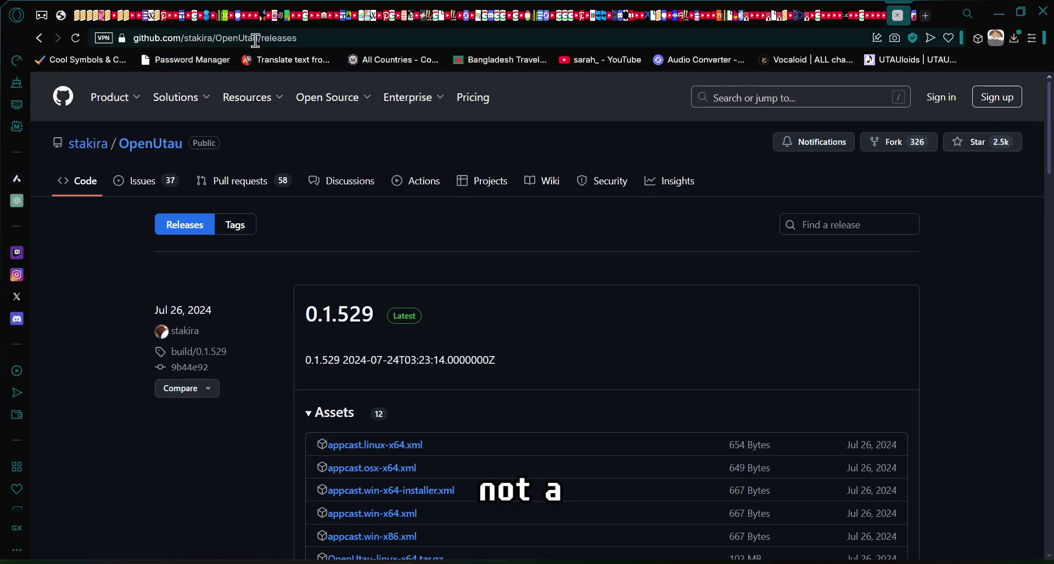
{"action": "mouse_move", "coordinate": [329, 99]}
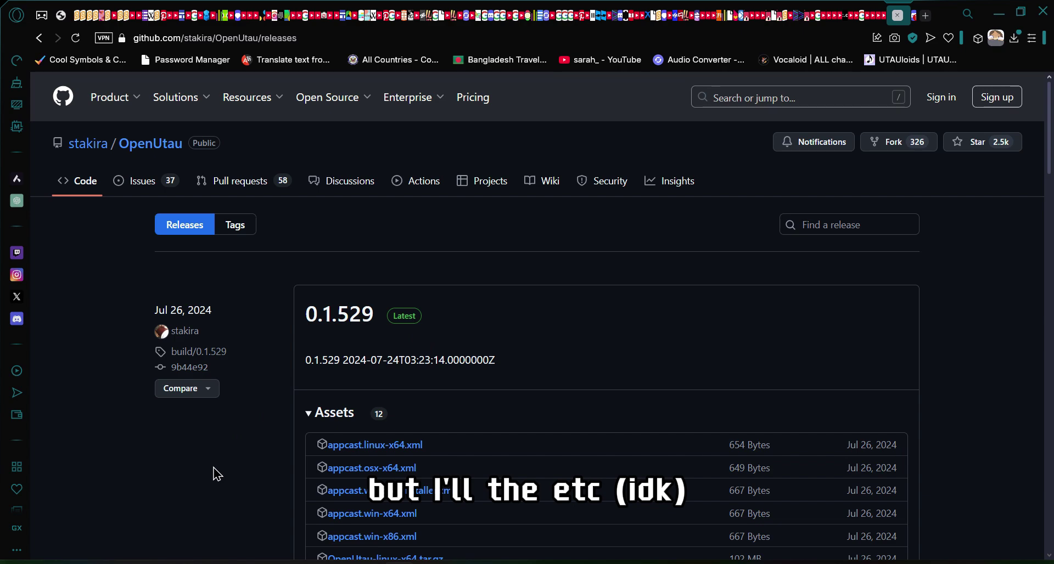
{"action": "scroll", "coordinate": [216, 470], "scroll_direction": "down", "scroll_amount": 3}
{"action": "scroll", "coordinate": [217, 474], "scroll_direction": "down", "scroll_amount": 5}
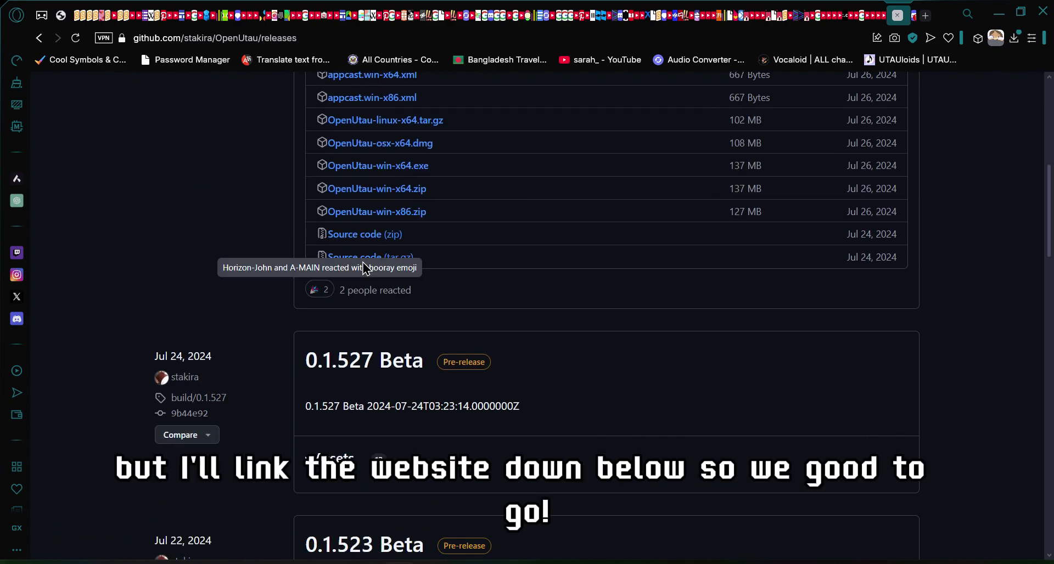
{"action": "scroll", "coordinate": [364, 266], "scroll_direction": "up", "scroll_amount": 4}
{"action": "scroll", "coordinate": [364, 269], "scroll_direction": "down", "scroll_amount": 1}
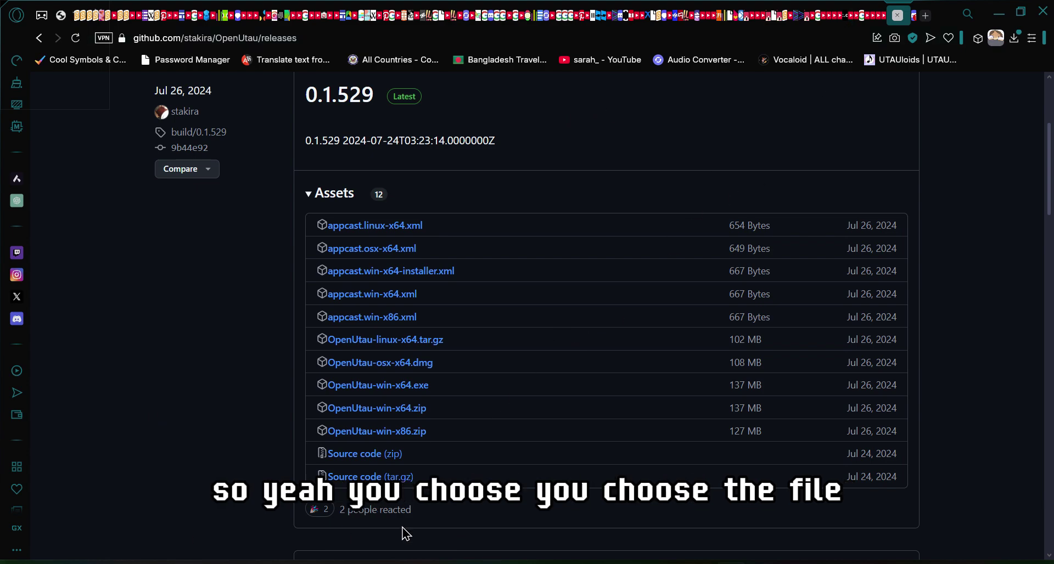
Locate the downloaded OpenUtau-win-x64.zip in its folder, open the archive and look through its contents.
{"action": "left_click", "coordinate": [1014, 37]}
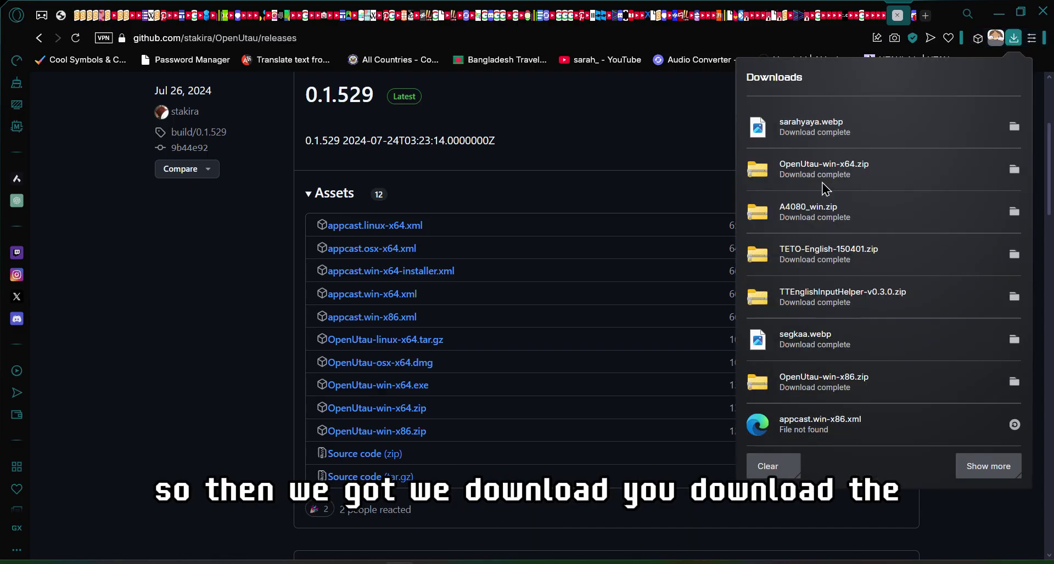
{"action": "left_click", "coordinate": [1014, 170]}
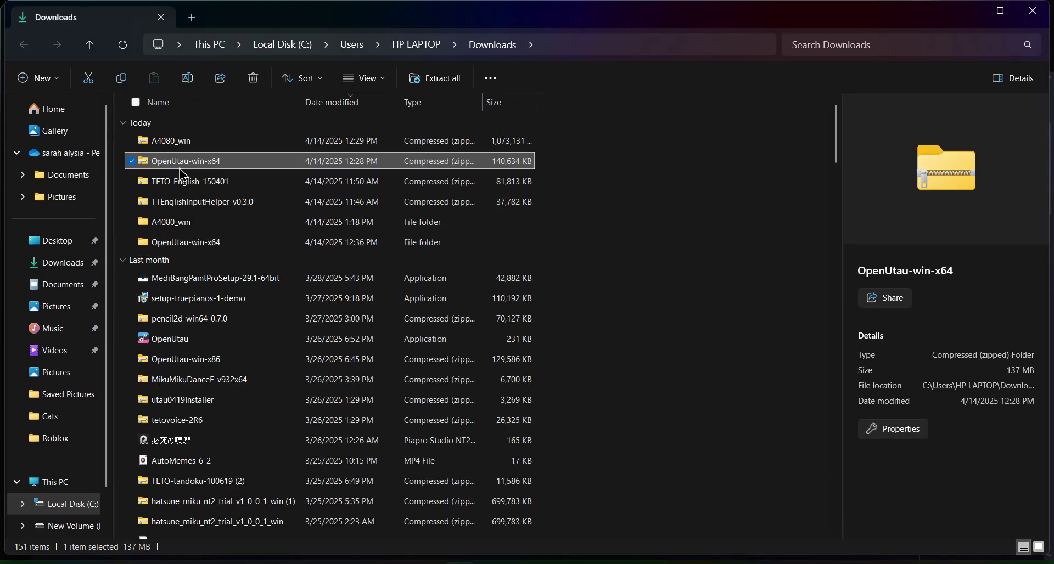
{"action": "double_click", "coordinate": [138, 167]}
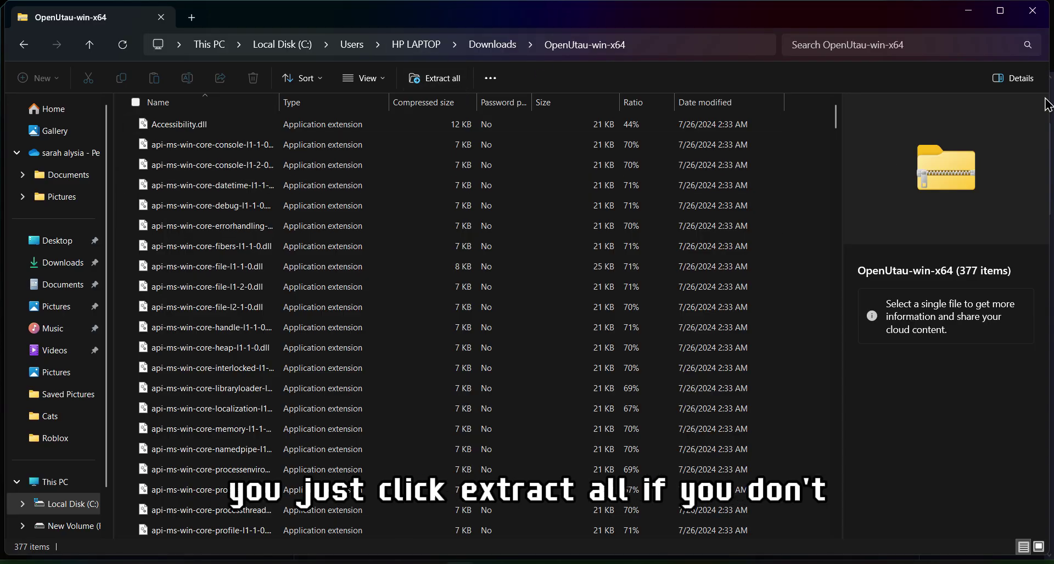
{"action": "left_click_drag", "start_coordinate": [848, 157], "coordinate": [869, 318]}
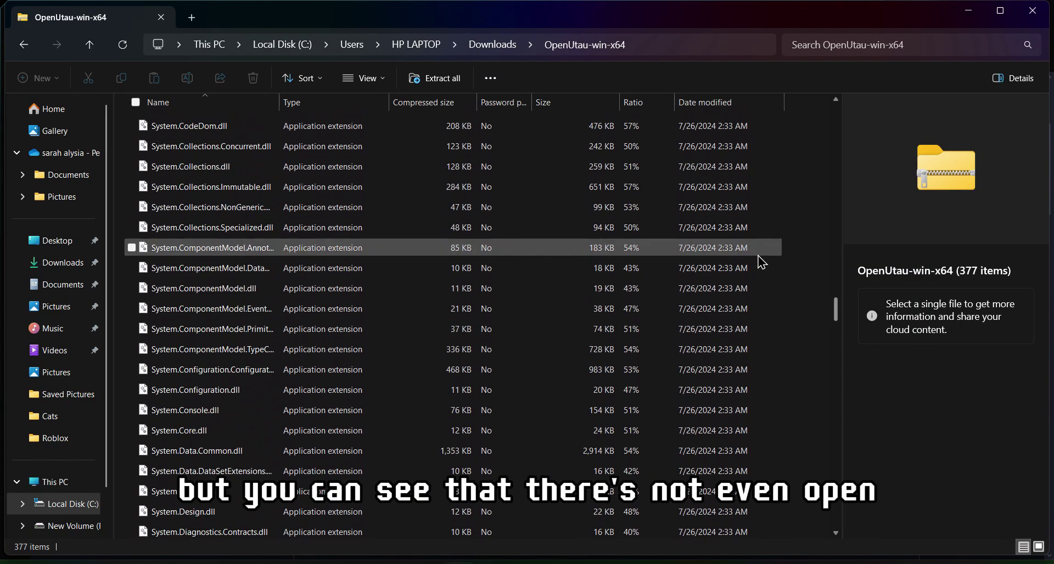
Extract all files from the OpenUtau-win-x64 archive to the default destination, dismissing the choice to replace or skip existing files.
{"action": "left_click", "coordinate": [428, 78]}
{"action": "left_click", "coordinate": [635, 427]}
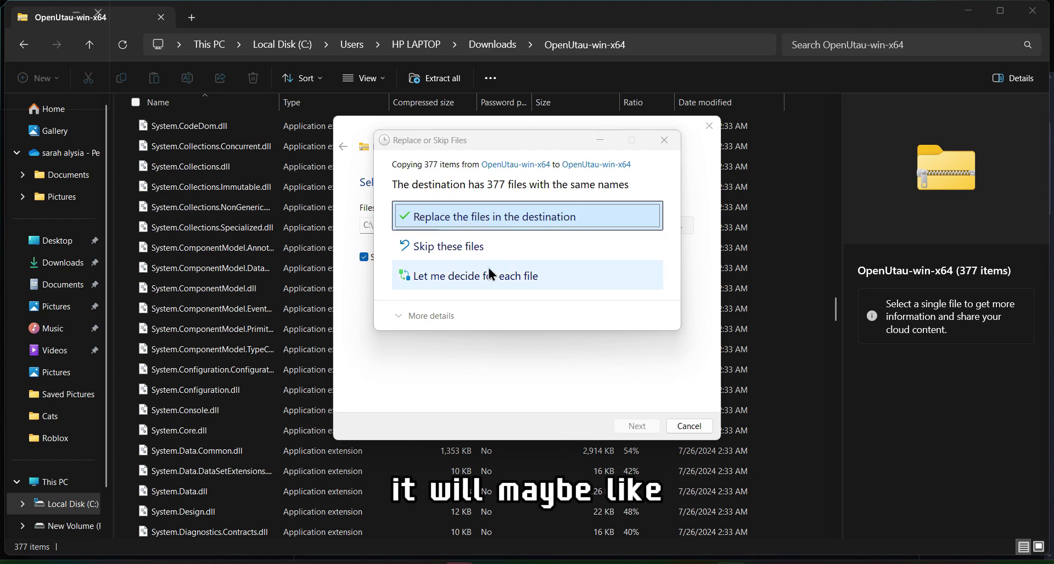
{"action": "left_click", "coordinate": [664, 141]}
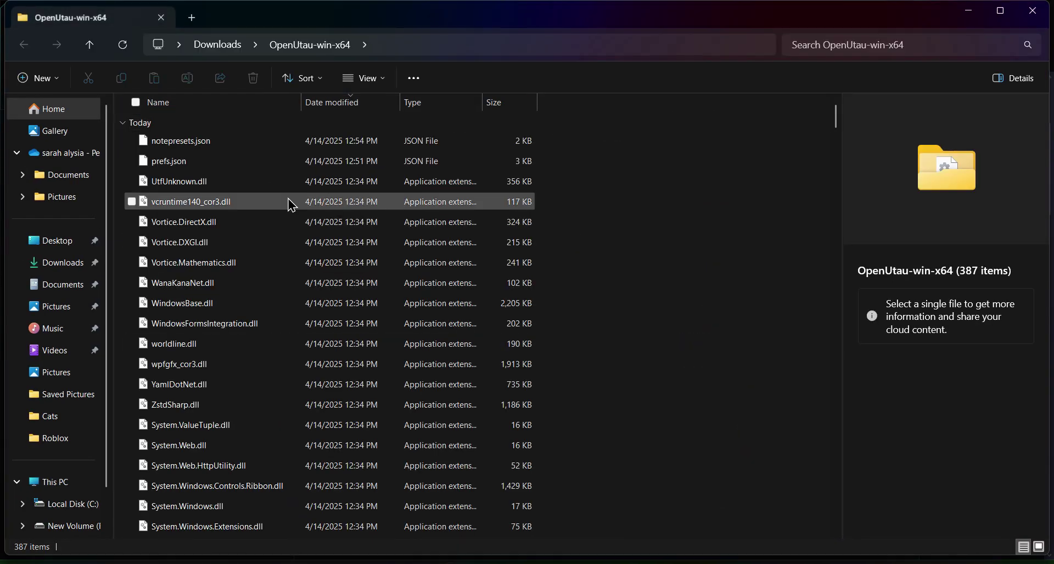
Search the extracted OpenUtau-win-x64 folder for openutau.exe, select the application and bring up the OpenUtau window.
{"action": "left_click_drag", "start_coordinate": [840, 125], "coordinate": [848, 223]}
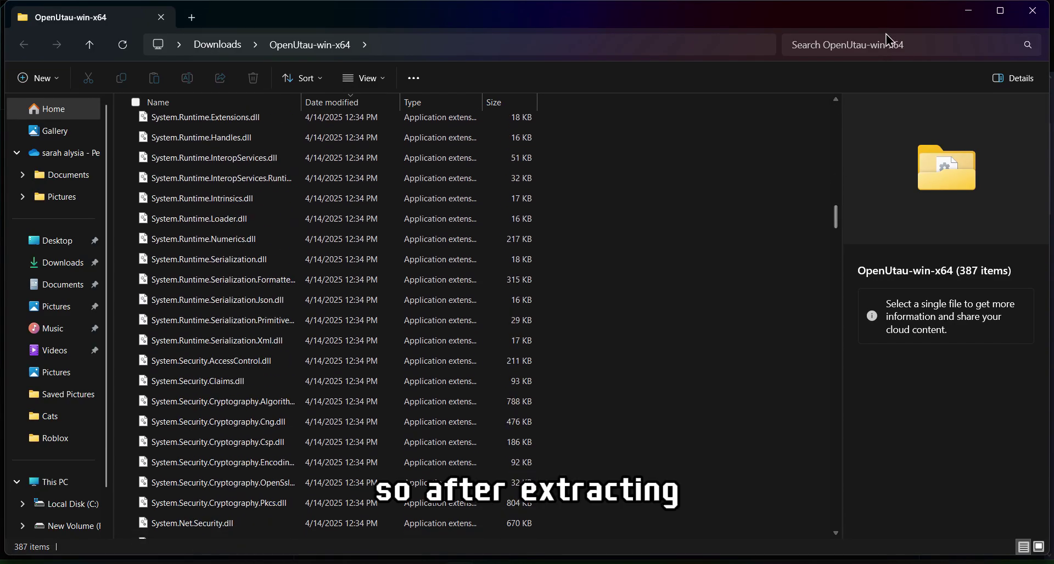
{"action": "left_click", "coordinate": [852, 52]}
{"action": "type", "text": "open"}
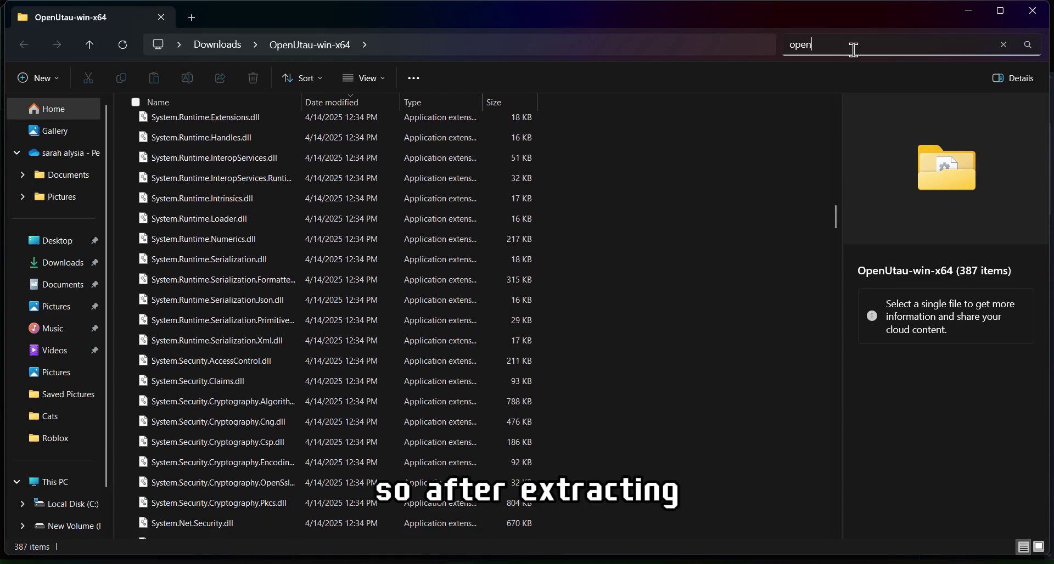
{"action": "type", "text": "utau.ec"}
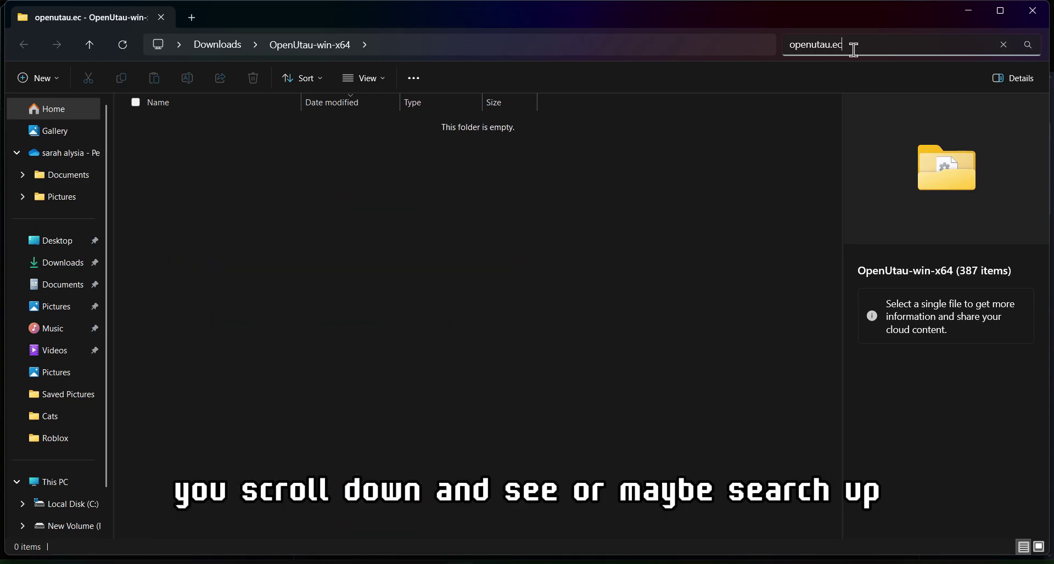
{"action": "key", "text": "BackSpace"}
{"action": "type", "text": "xe"}
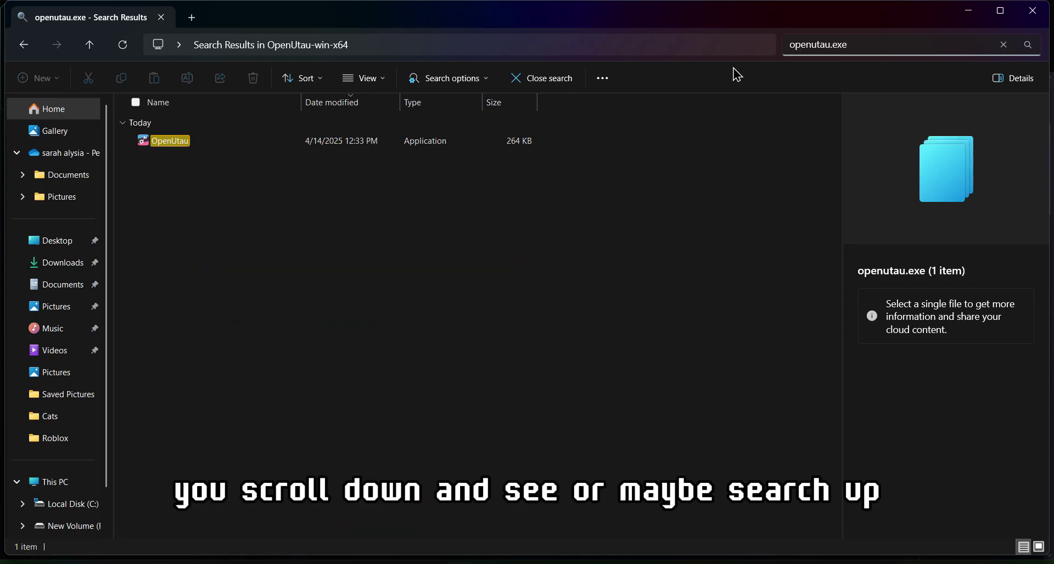
{"action": "left_click", "coordinate": [144, 143]}
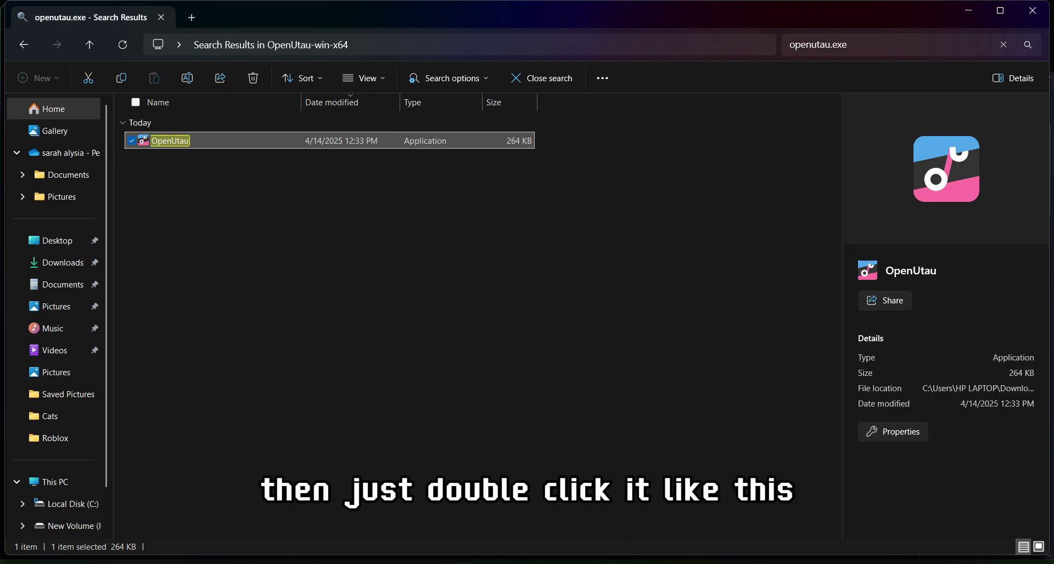
{"action": "mouse_move", "coordinate": [609, 562]}
{"action": "left_click", "coordinate": [576, 519]}
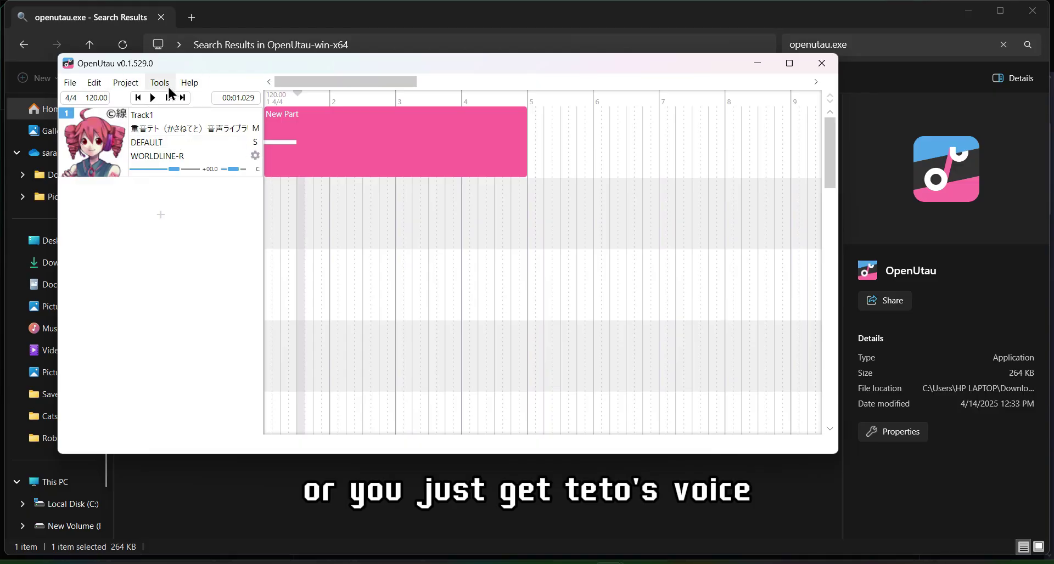
Review the singer options of Track1, including the installed Teto voicebanks and the singer installation entry, without changing the singer.
{"action": "left_click", "coordinate": [159, 140]}
{"action": "left_click", "coordinate": [157, 124]}
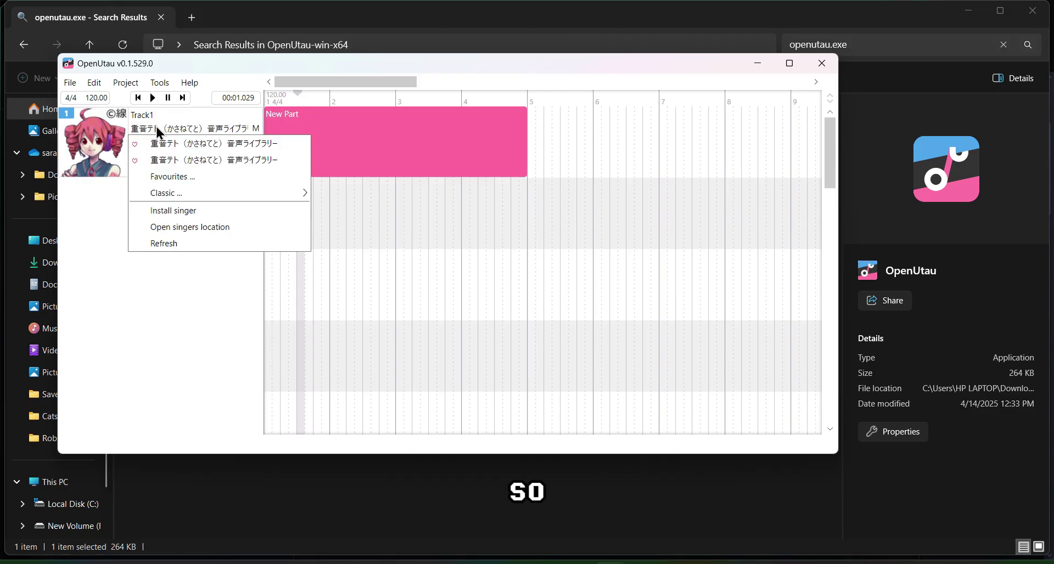
{"action": "left_click", "coordinate": [126, 298]}
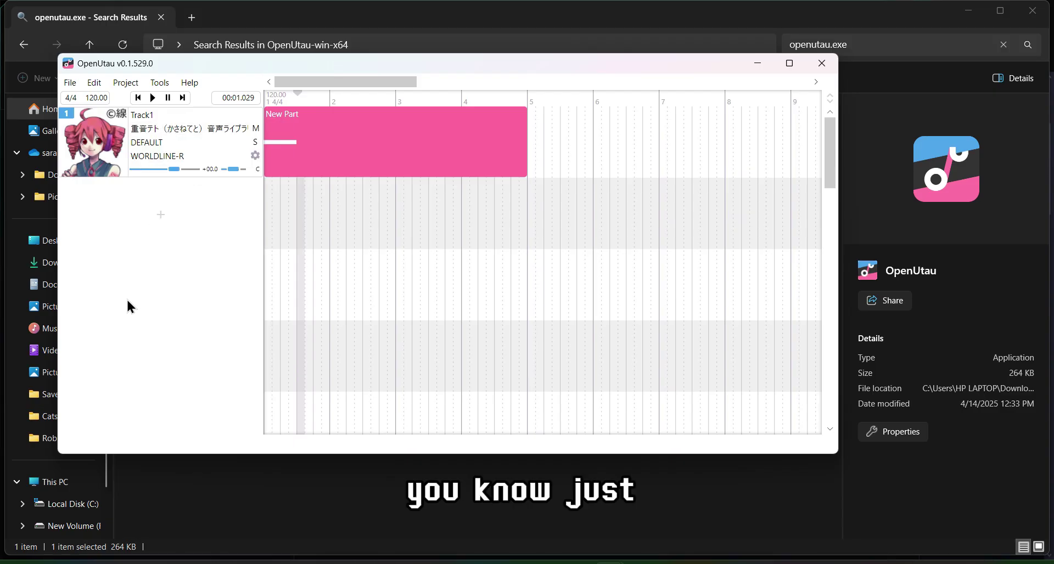
{"action": "left_click", "coordinate": [173, 129]}
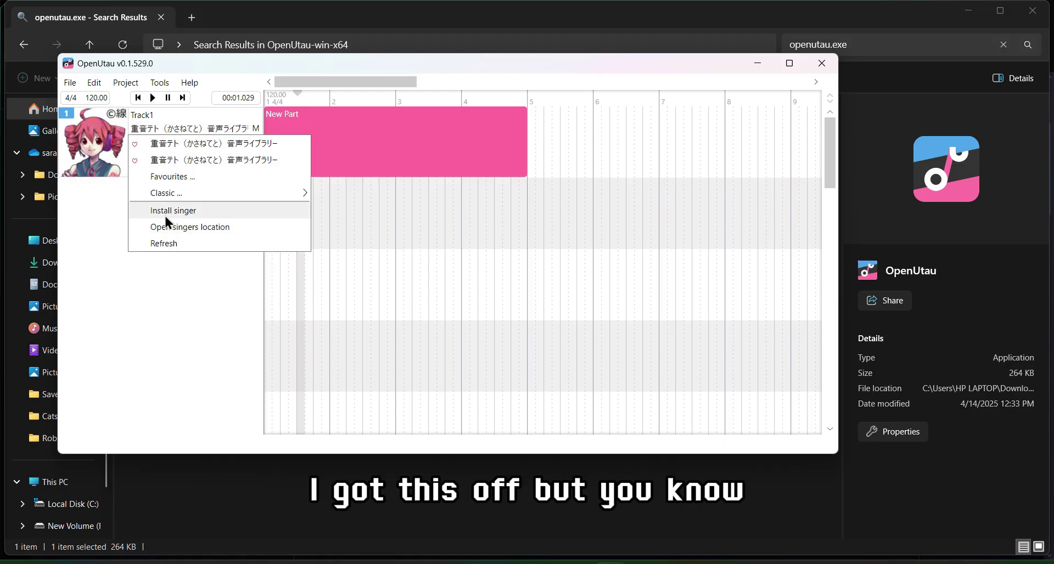
{"action": "left_click", "coordinate": [84, 268]}
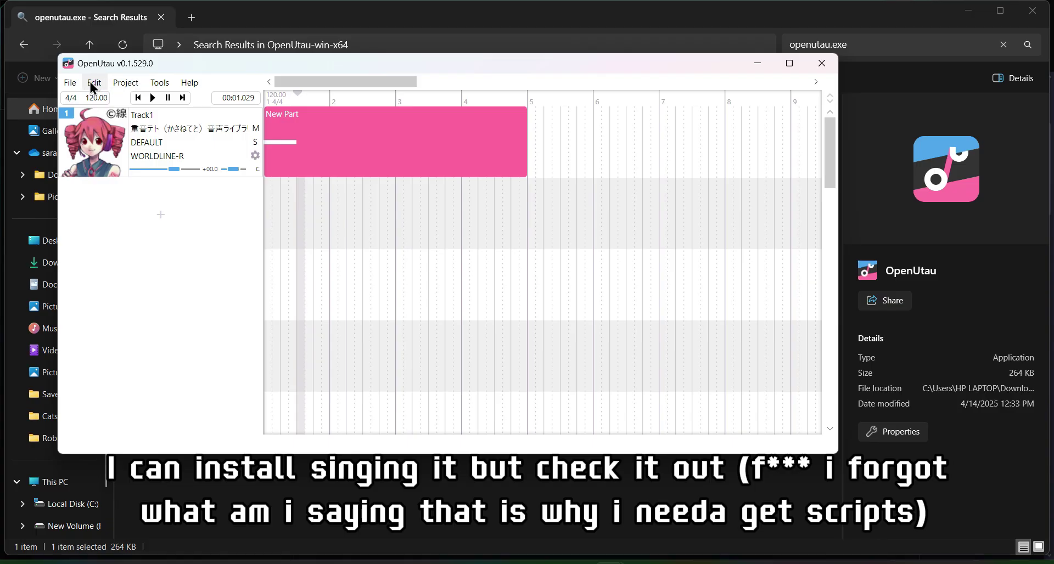
Open the Install Singer file chooser, look through the archives in Downloads for the tetovoice-2R6 voicebank, and cancel.
{"action": "left_click", "coordinate": [72, 85]}
{"action": "mouse_move", "coordinate": [94, 84]}
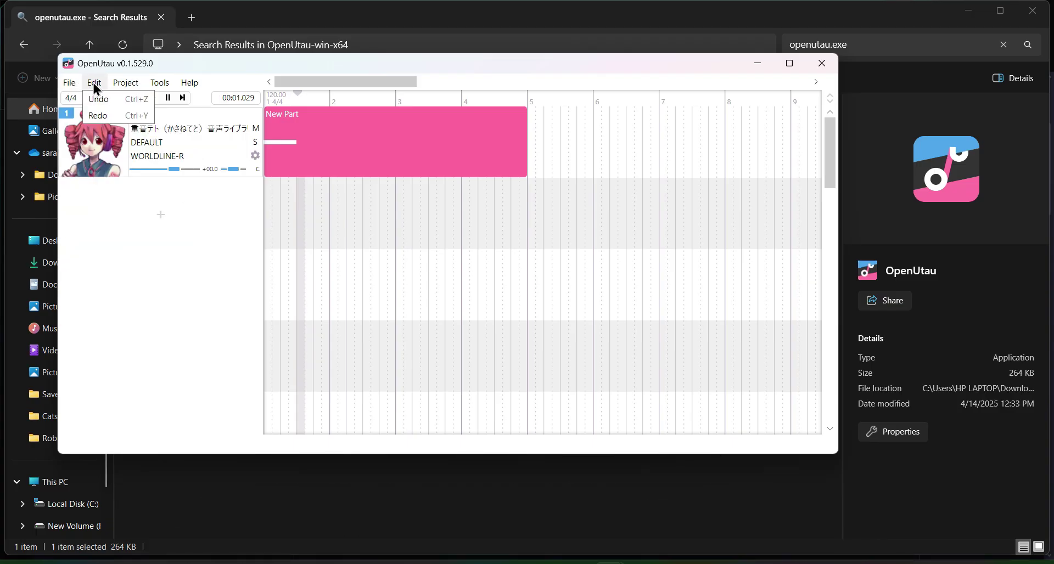
{"action": "mouse_move", "coordinate": [160, 82]}
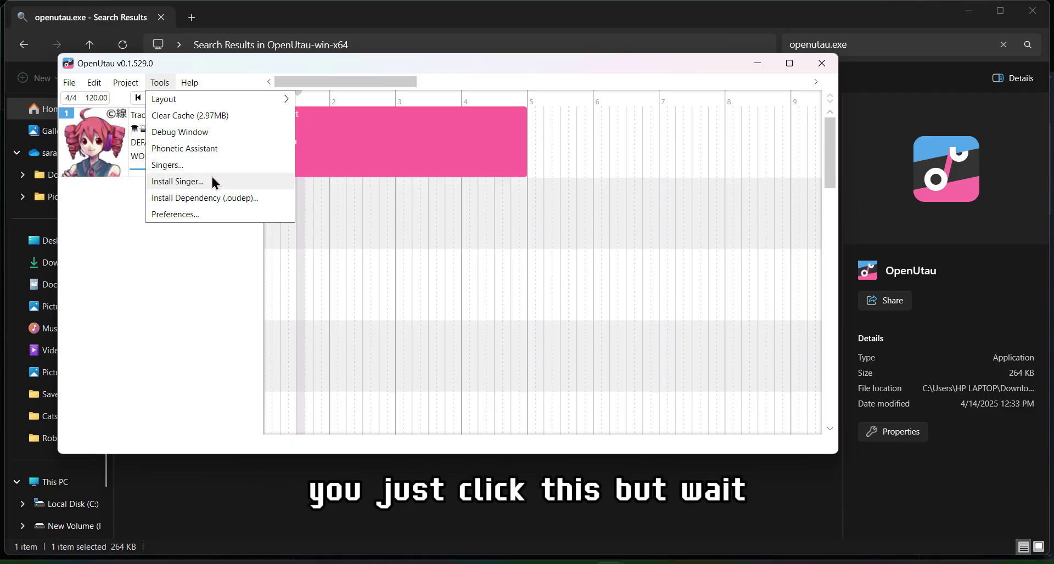
{"action": "left_click", "coordinate": [194, 181]}
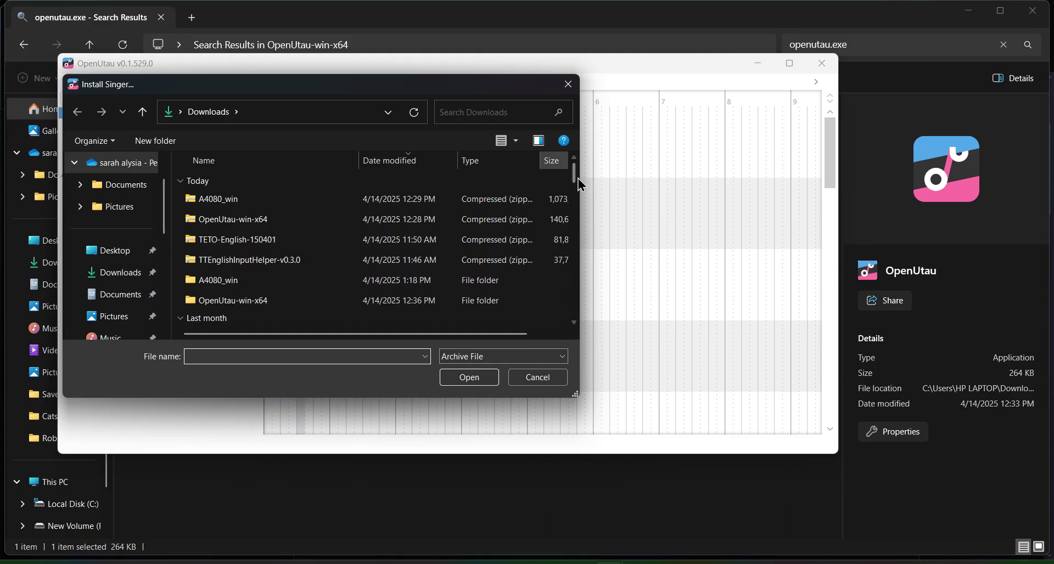
{"action": "left_click_drag", "start_coordinate": [574, 179], "coordinate": [576, 196]}
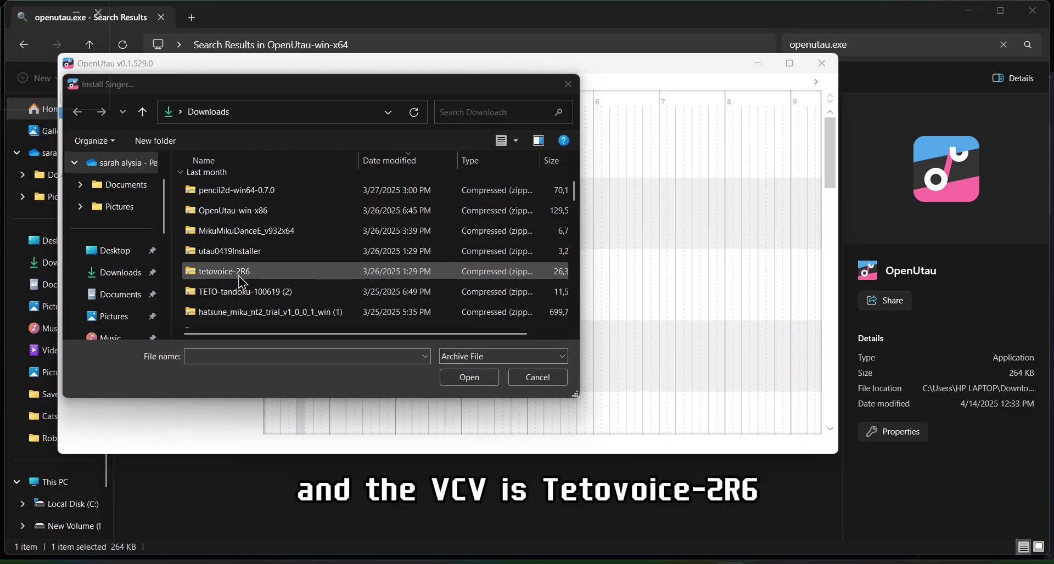
{"action": "left_click", "coordinate": [535, 384]}
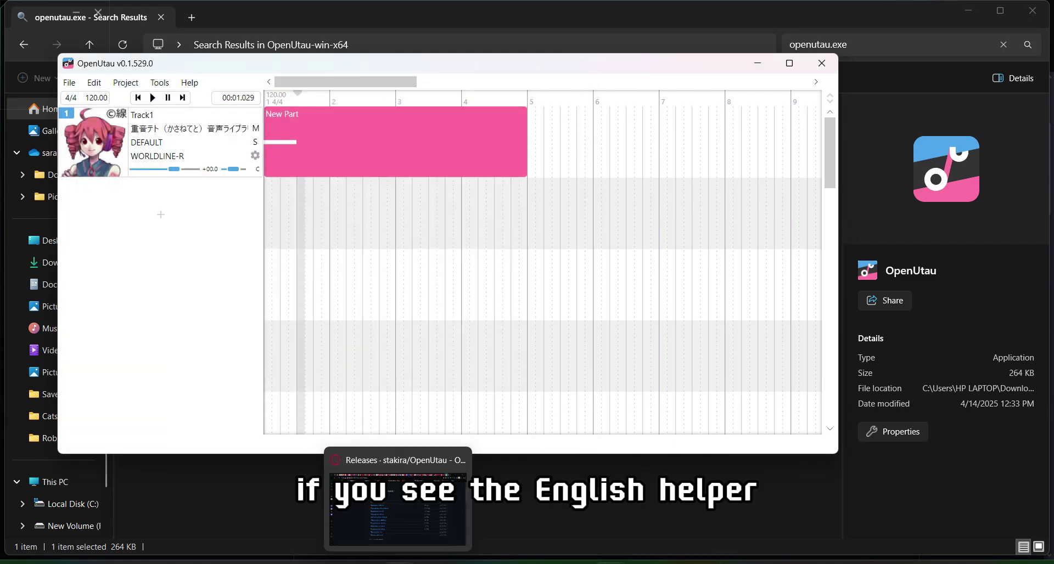
Switch to the Opera browser and return to the UTAU voicebank page of the Kasane Teto site.
{"action": "left_click", "coordinate": [397, 503]}
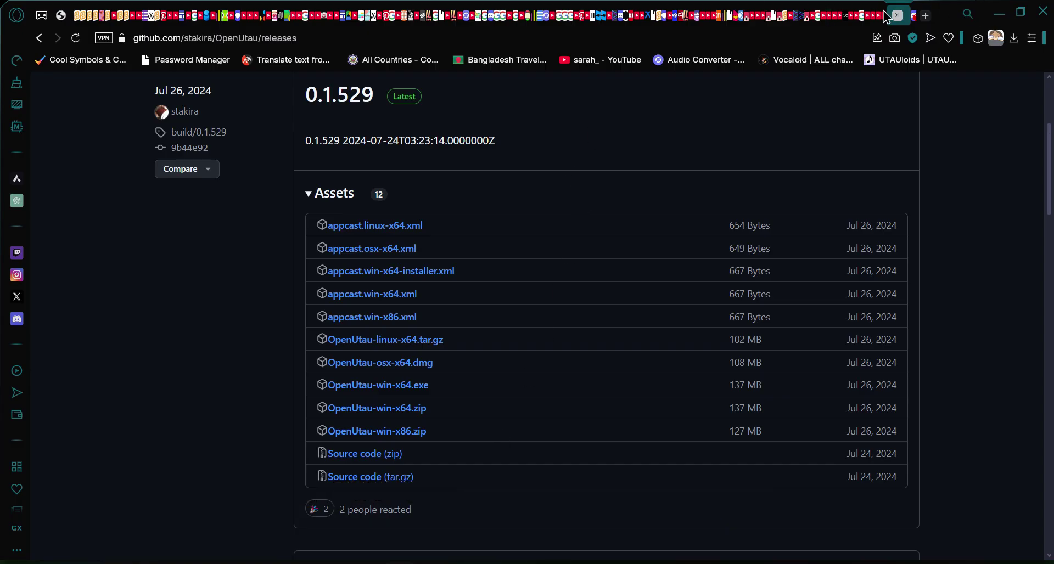
{"action": "left_click", "coordinate": [768, 18]}
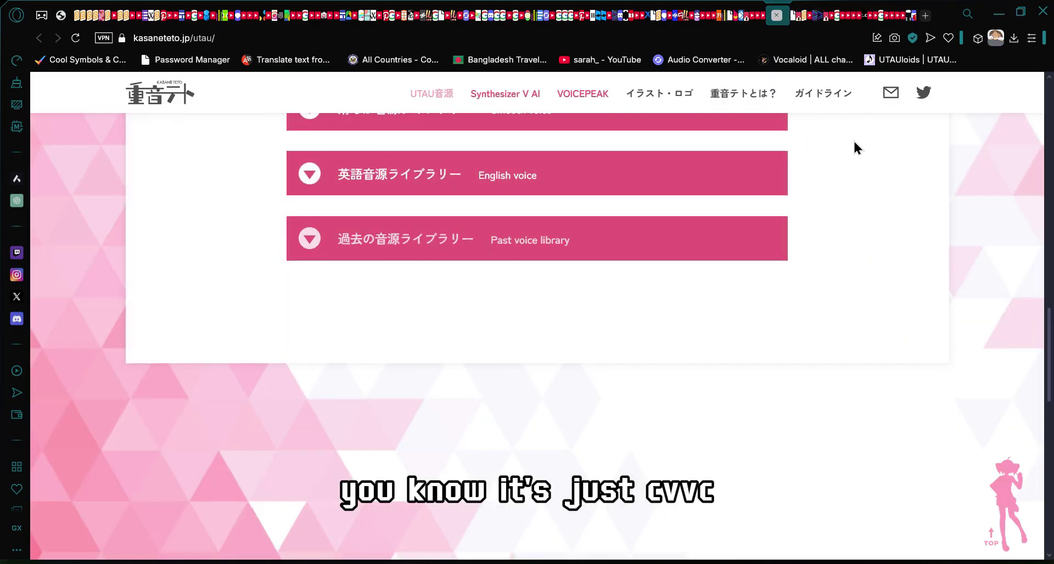
Review the English voice library's plugin and voicebank download options, and look over the list of voice libraries.
{"action": "left_click", "coordinate": [308, 173]}
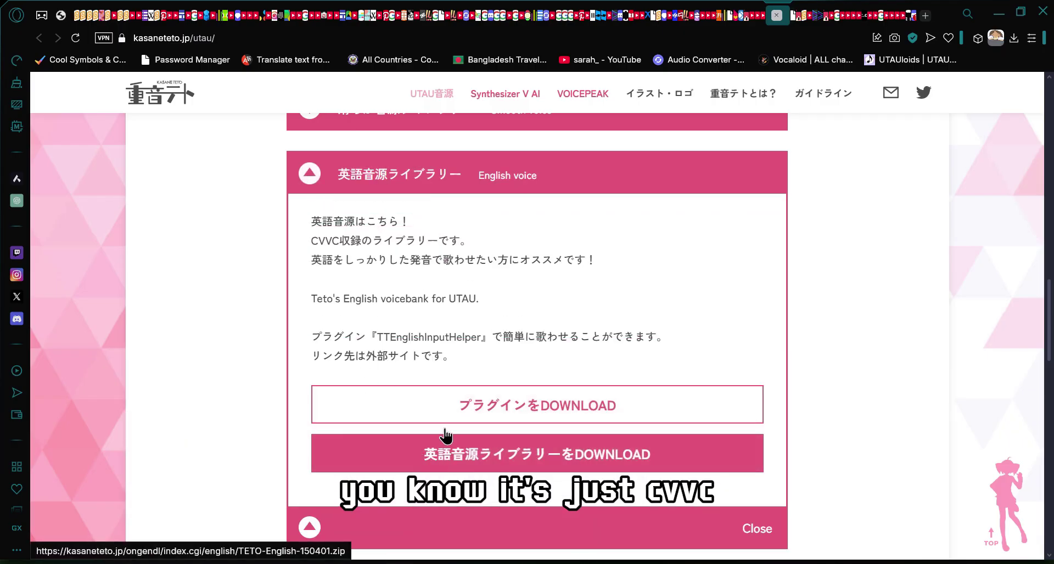
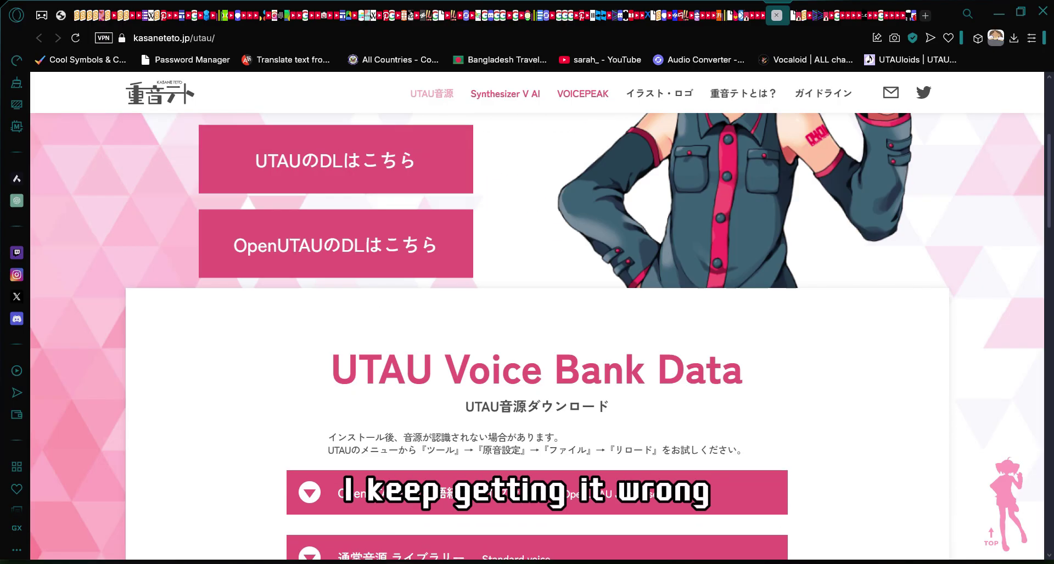
{"action": "scroll", "coordinate": [537, 333], "scroll_direction": "down", "scroll_amount": 3}
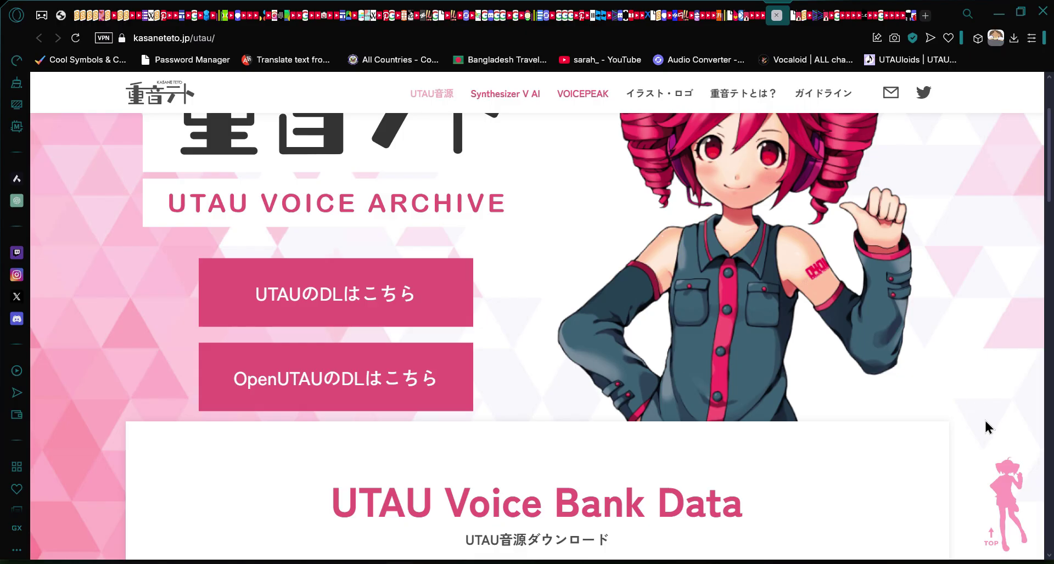
{"action": "scroll", "coordinate": [983, 426], "scroll_direction": "down", "scroll_amount": 15}
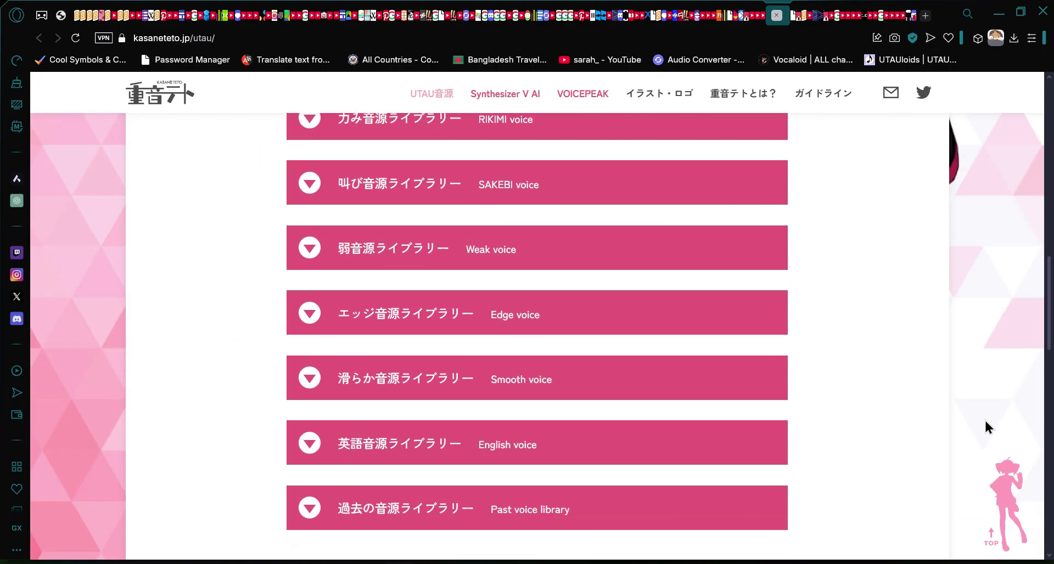
{"action": "scroll", "coordinate": [985, 421], "scroll_direction": "up", "scroll_amount": 4}
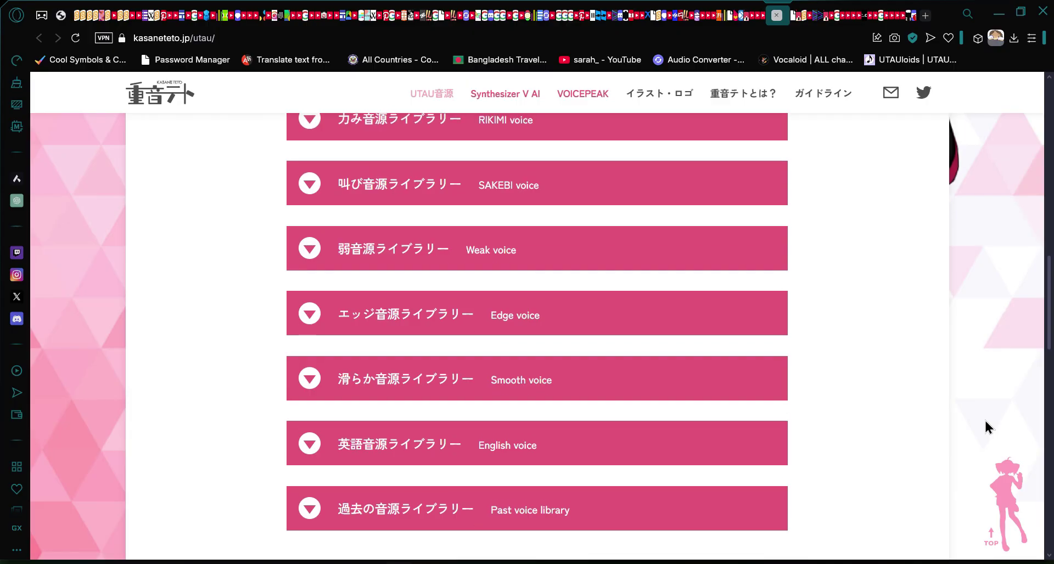
{"action": "scroll", "coordinate": [983, 427], "scroll_direction": "up", "scroll_amount": 3}
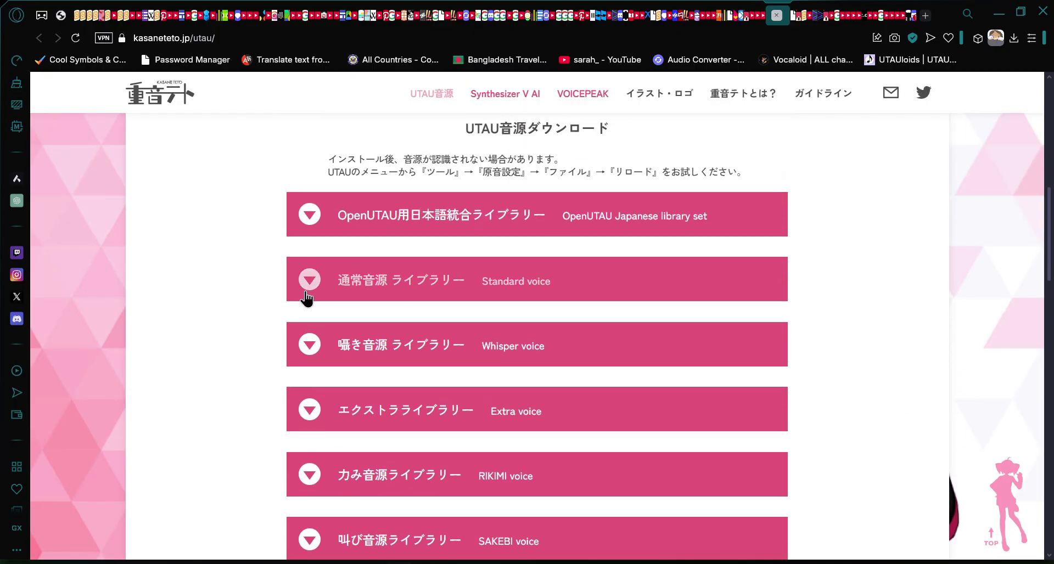
Review the Standard voice library's download options, glance at the Extra voice section, and collapse both.
{"action": "left_click", "coordinate": [305, 281]}
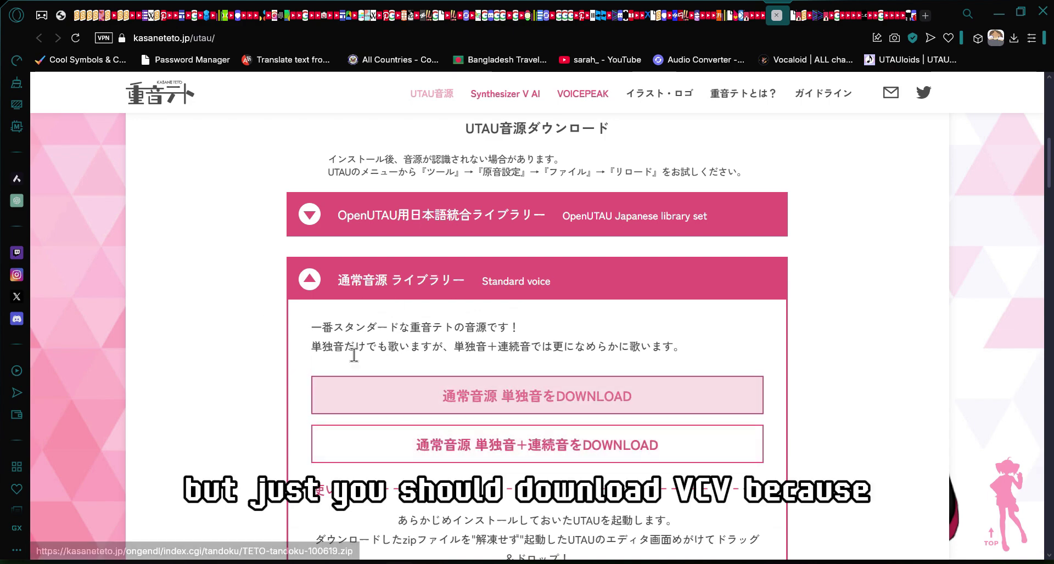
{"action": "left_click", "coordinate": [310, 280]}
{"action": "left_click", "coordinate": [458, 406]}
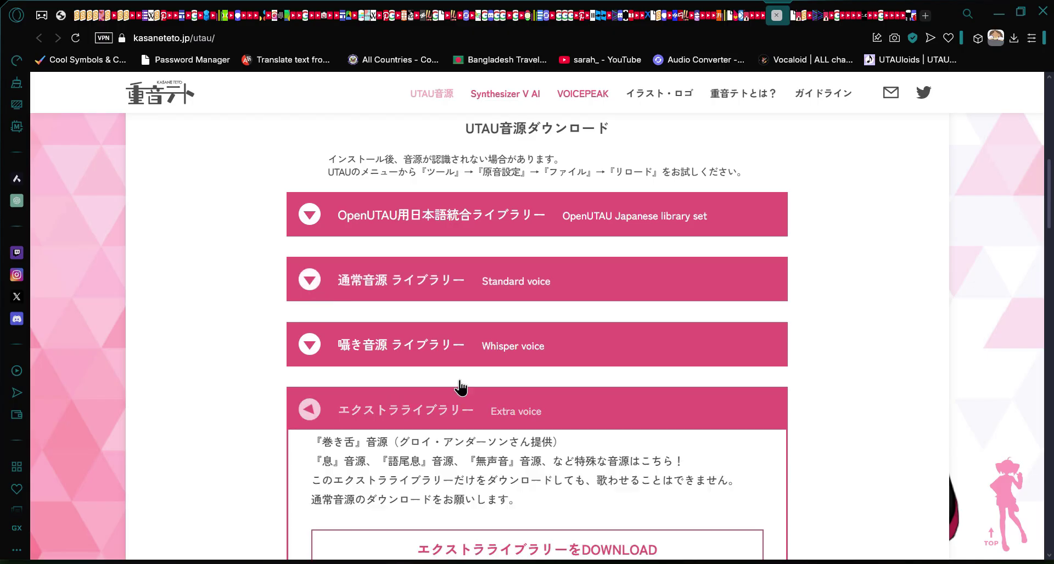
{"action": "left_click", "coordinate": [309, 409]}
{"action": "left_click", "coordinate": [316, 281]}
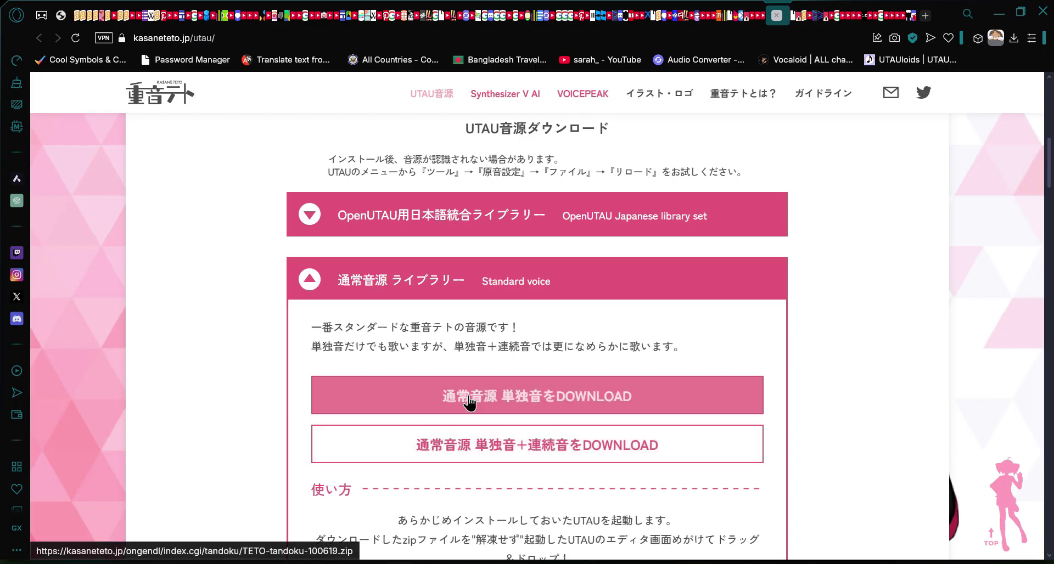
{"action": "left_click", "coordinate": [310, 280]}
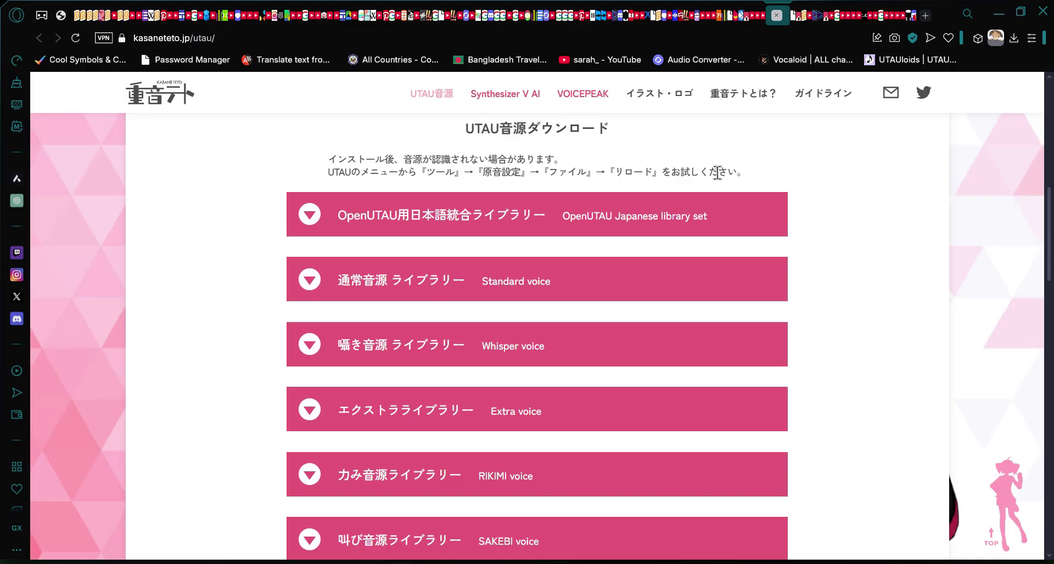
Review the Smooth voice library's description and download option, collapse it, and look through the remaining voice libraries.
{"action": "scroll", "coordinate": [879, 263], "scroll_direction": "down", "scroll_amount": 3}
{"action": "scroll", "coordinate": [624, 271], "scroll_direction": "down", "scroll_amount": 5}
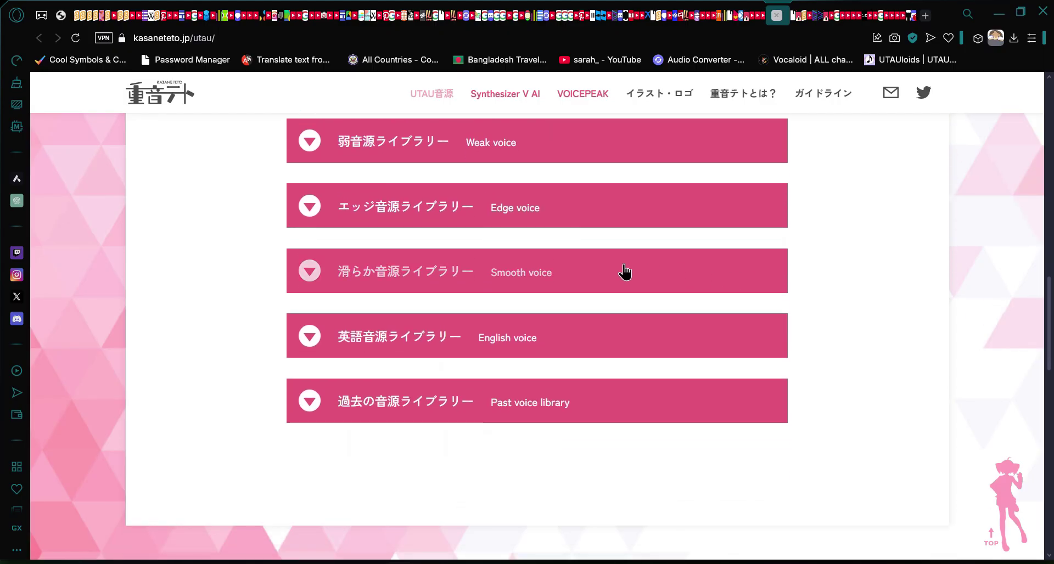
{"action": "left_click", "coordinate": [308, 275]}
{"action": "scroll", "coordinate": [684, 228], "scroll_direction": "down", "scroll_amount": 4}
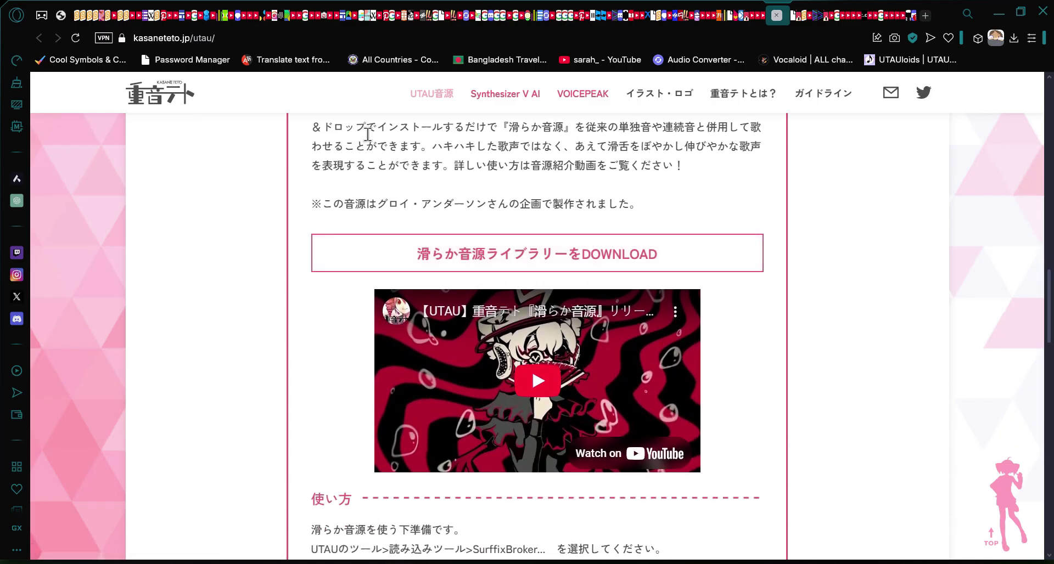
{"action": "scroll", "coordinate": [368, 134], "scroll_direction": "up", "scroll_amount": 3}
{"action": "left_click", "coordinate": [309, 222]}
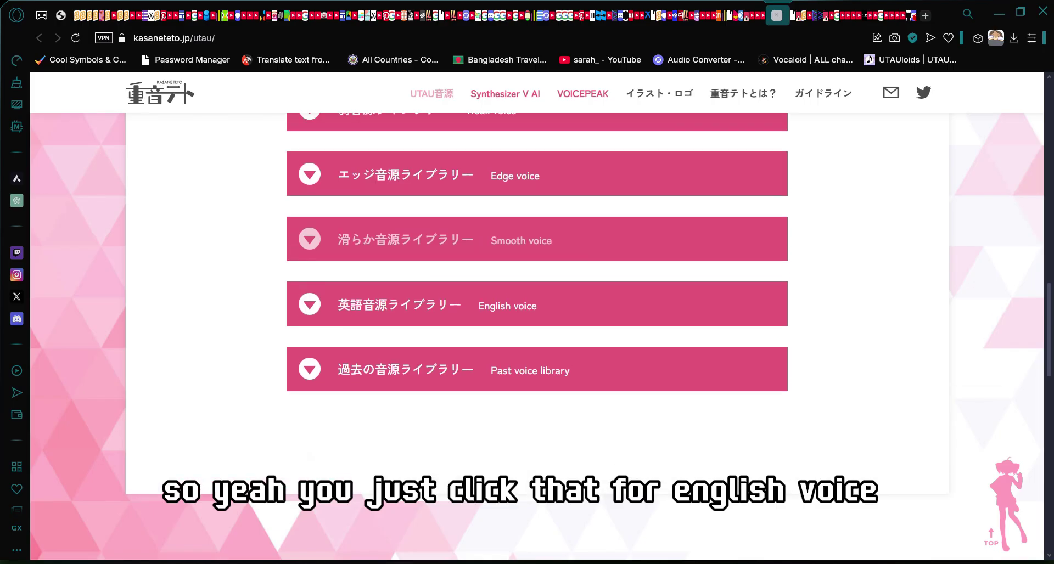
{"action": "scroll", "coordinate": [537, 329], "scroll_direction": "up", "scroll_amount": 8}
{"action": "scroll", "coordinate": [536, 329], "scroll_direction": "down", "scroll_amount": 1}
{"action": "scroll", "coordinate": [188, 146], "scroll_direction": "down", "scroll_amount": 1}
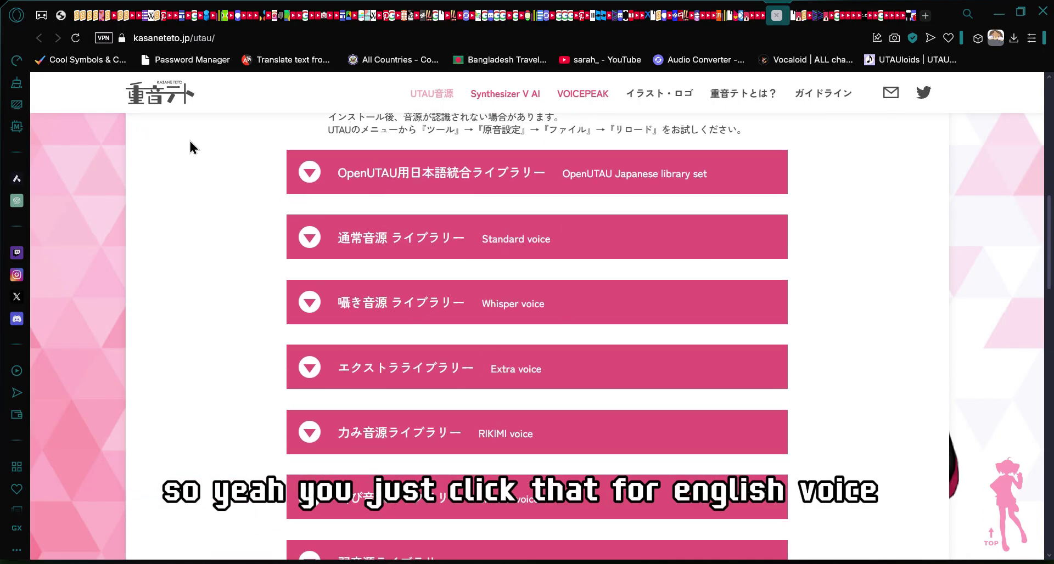
{"action": "scroll", "coordinate": [188, 146], "scroll_direction": "down", "scroll_amount": 3}
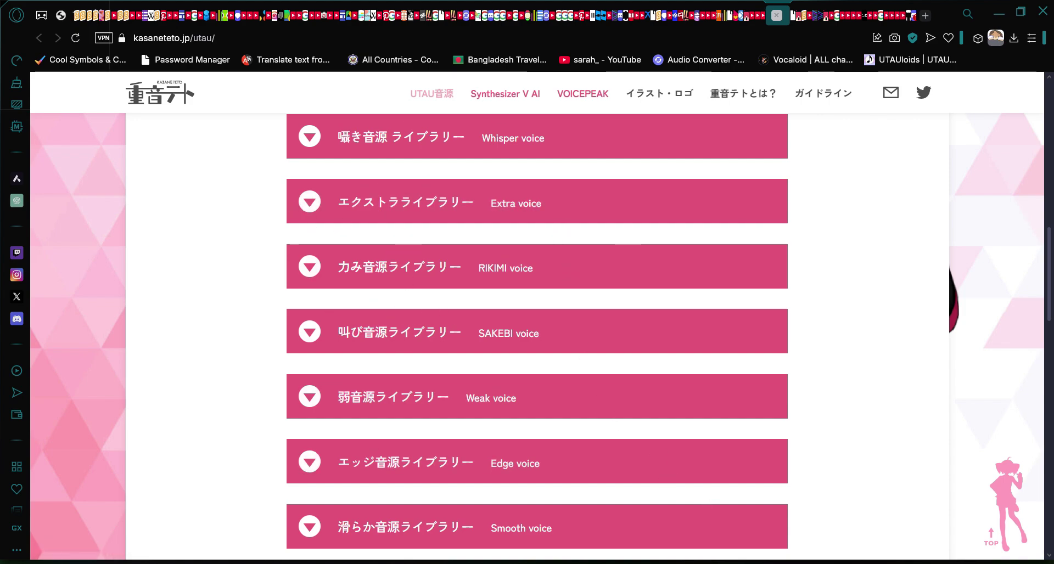
Switch to the OpenUtau main window, open the Install Singer file chooser to view the Downloads archives, and cancel it.
{"action": "mouse_move", "coordinate": [609, 562]}
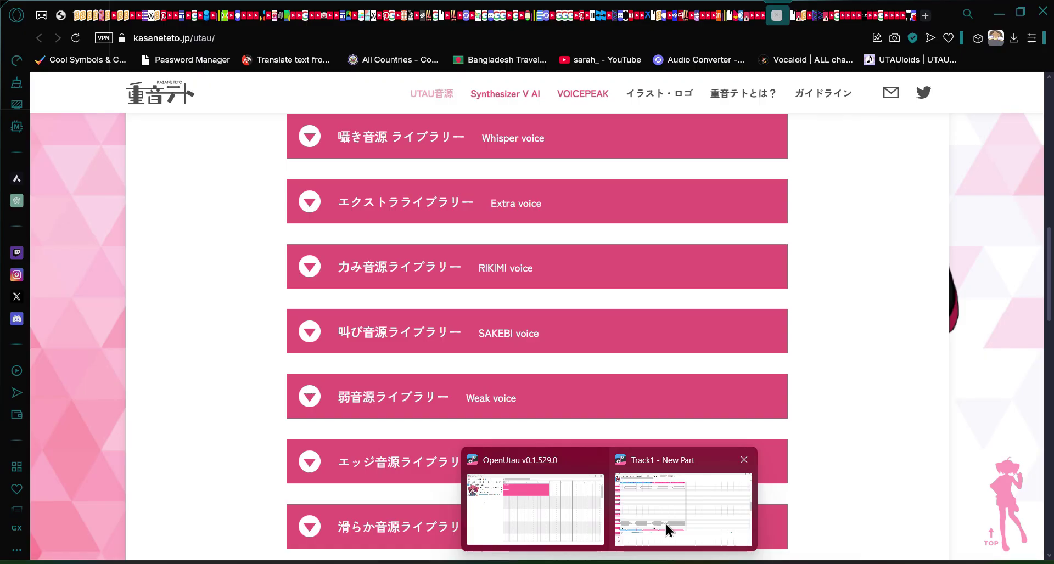
{"action": "left_click", "coordinate": [568, 512]}
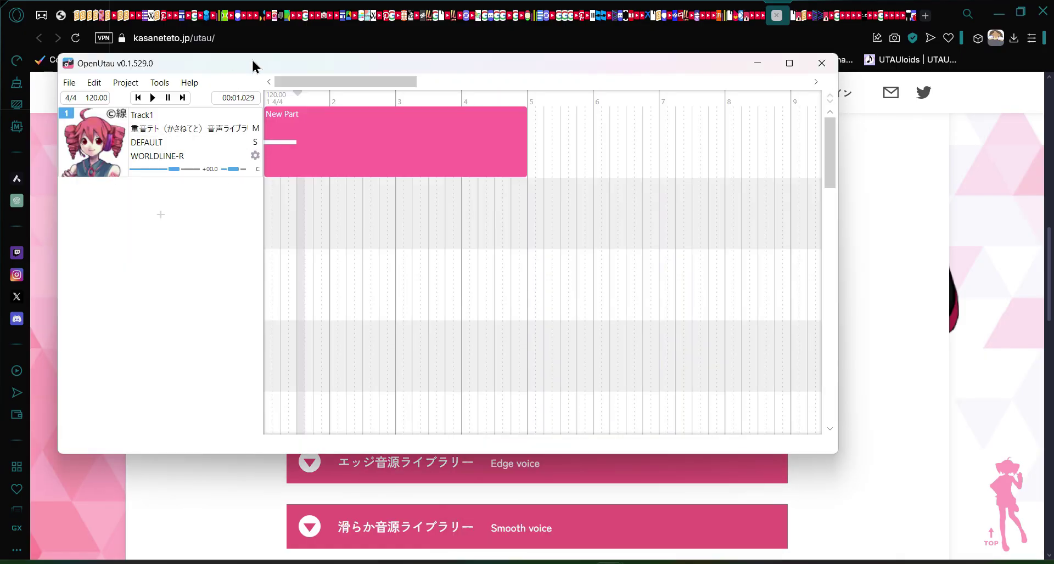
{"action": "left_click", "coordinate": [163, 84]}
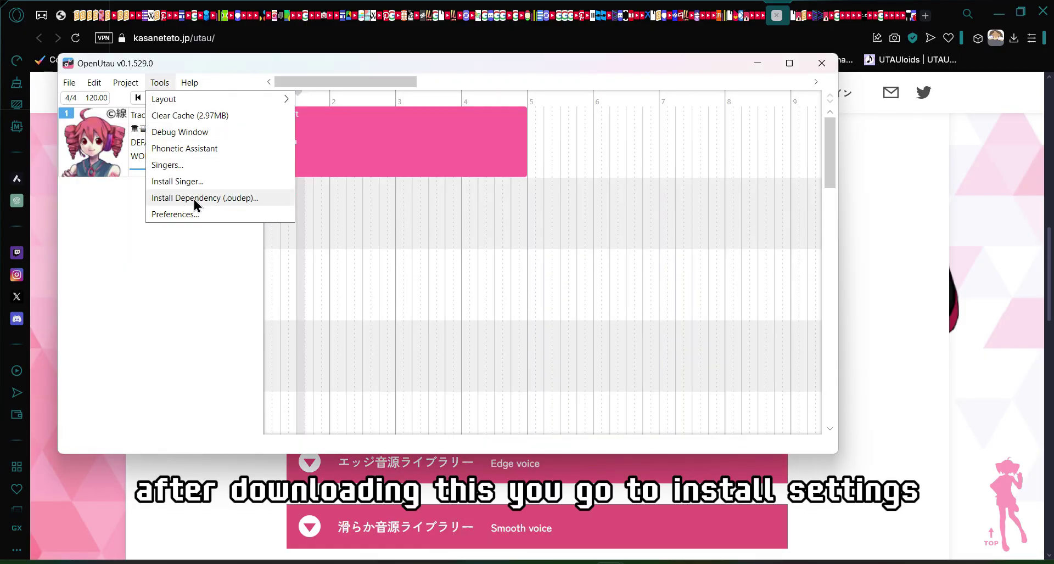
{"action": "left_click", "coordinate": [185, 181]}
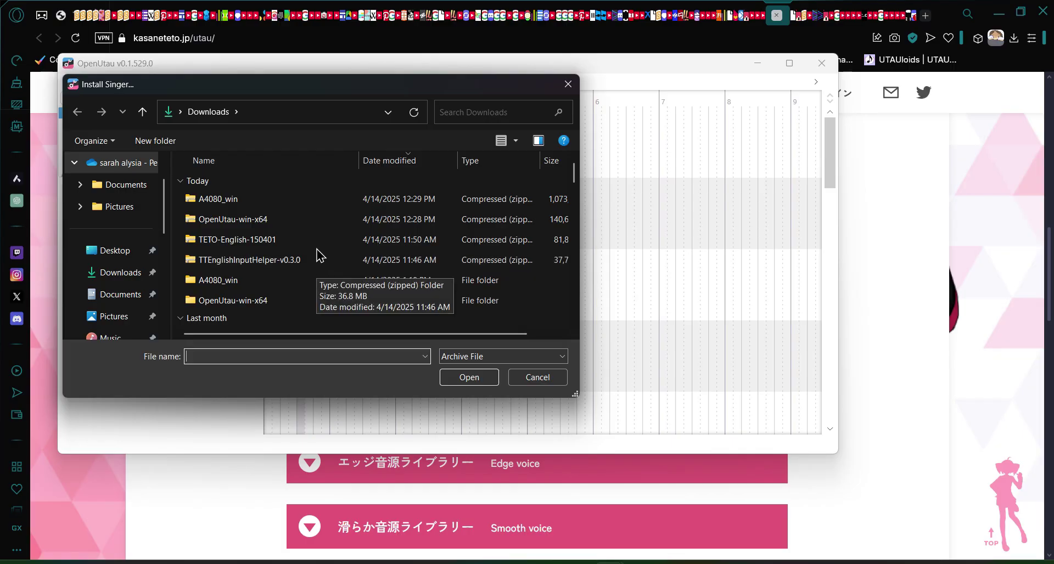
{"action": "left_click", "coordinate": [537, 377]}
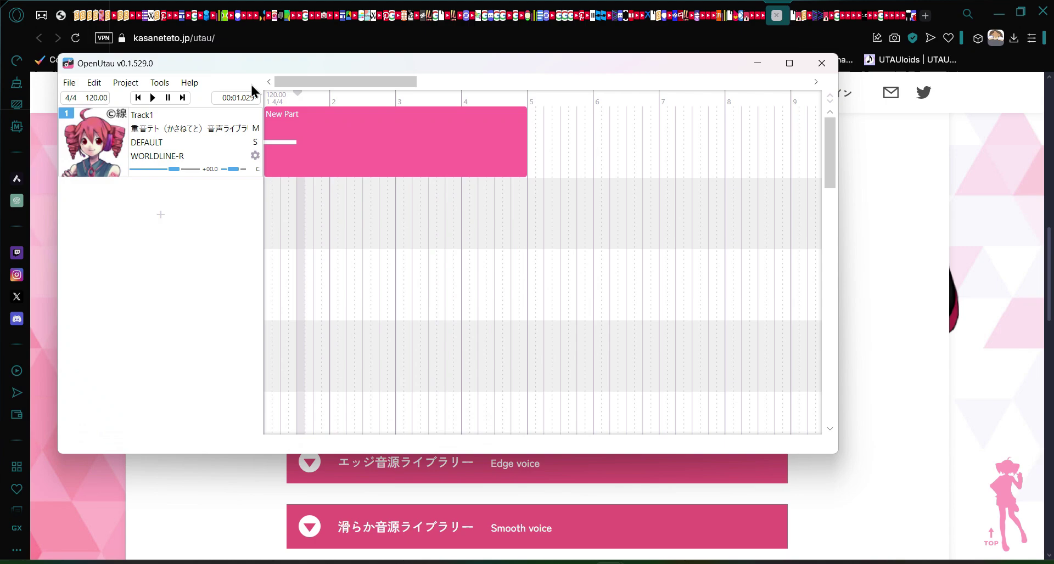
Review the installed Teto voicebanks in Track1's singer list without changing the singer.
{"action": "left_click", "coordinate": [167, 128]}
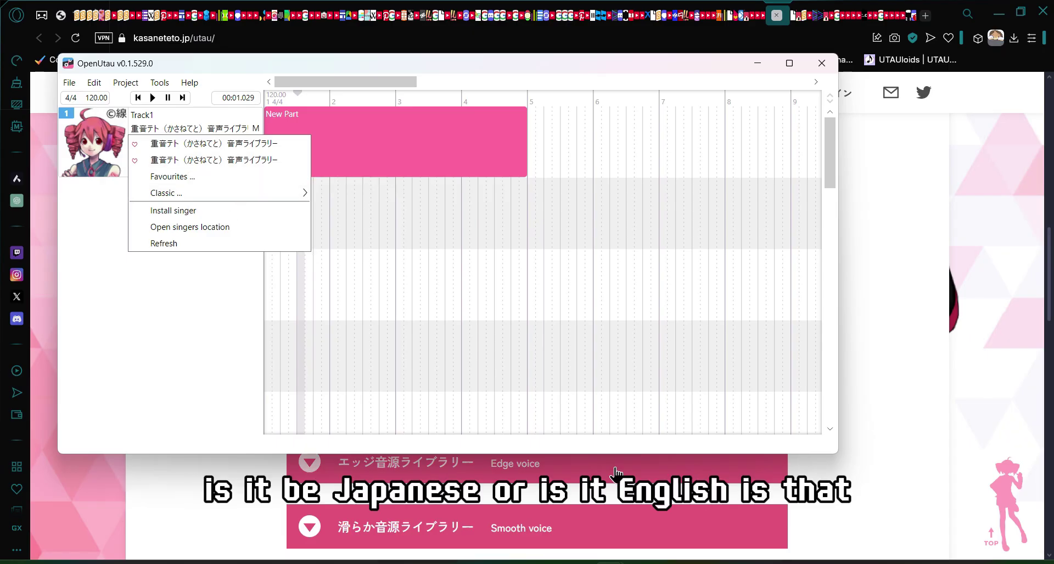
{"action": "mouse_move", "coordinate": [639, 563]}
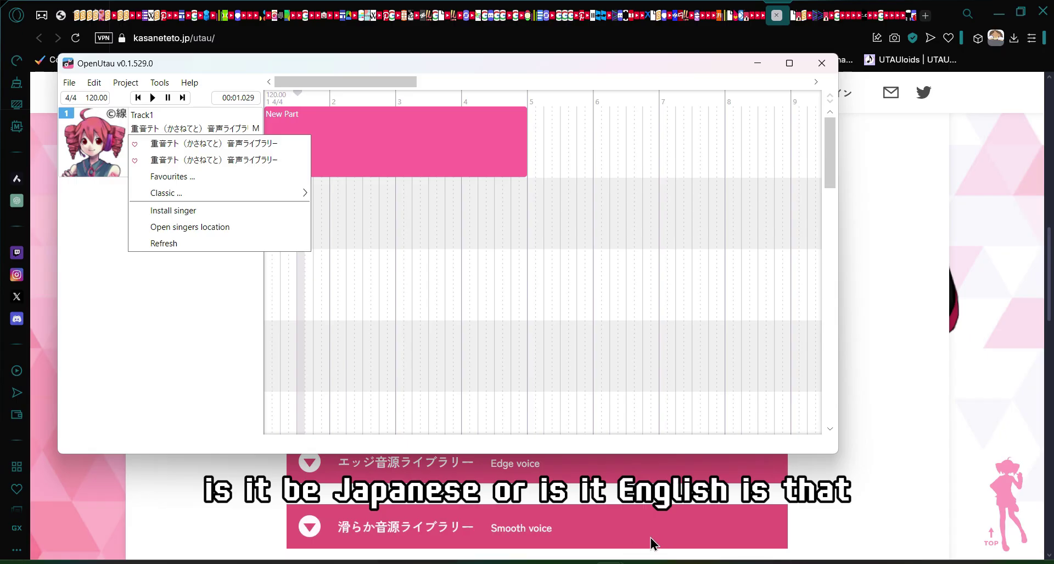
{"action": "left_click", "coordinate": [640, 541]}
{"action": "left_click", "coordinate": [205, 129]}
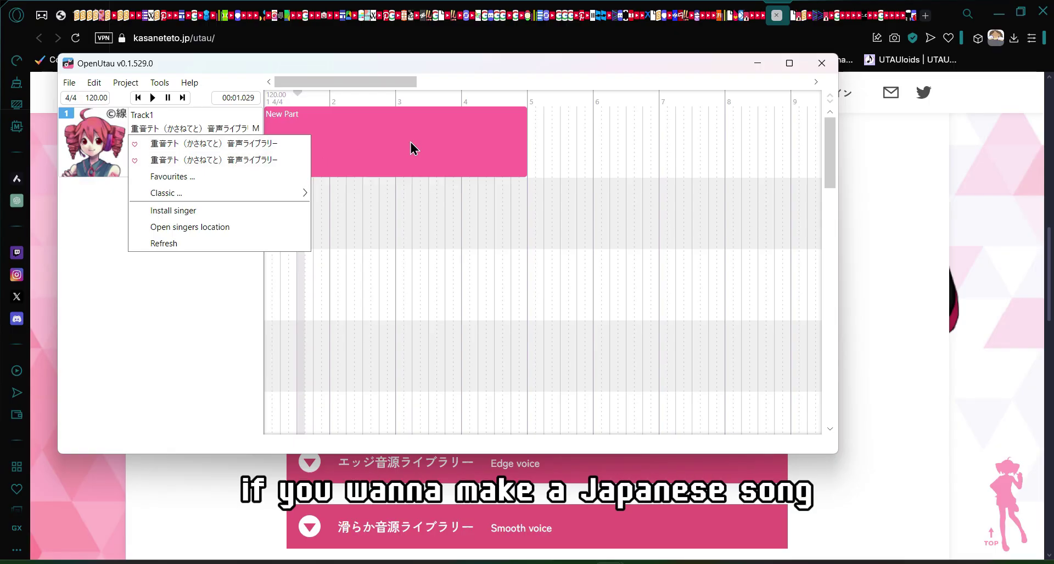
{"action": "left_click", "coordinate": [201, 346]}
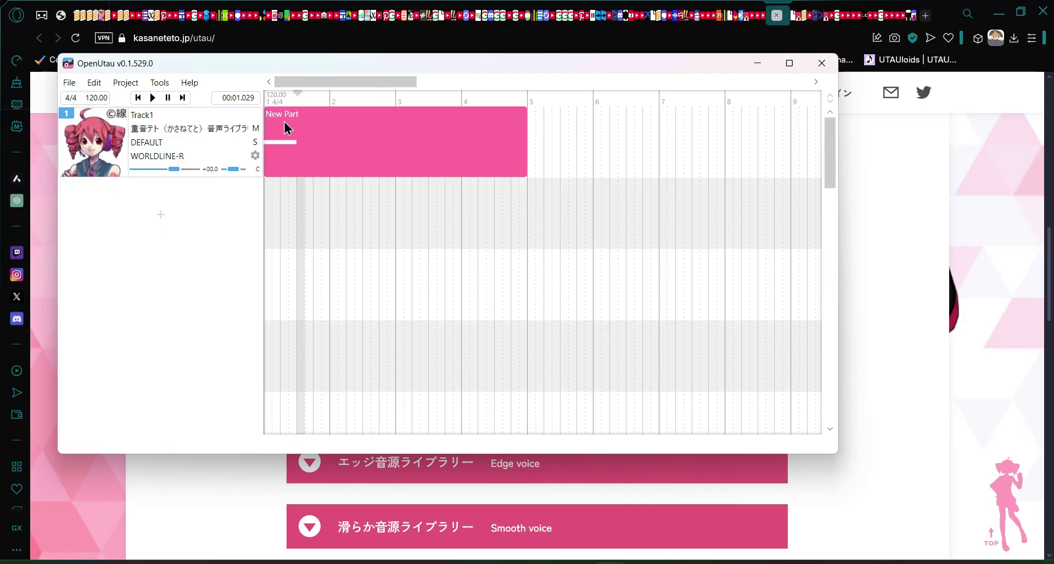
Add a second part to Track1, starting shortly after bar 5.
{"action": "left_click", "coordinate": [552, 143]}
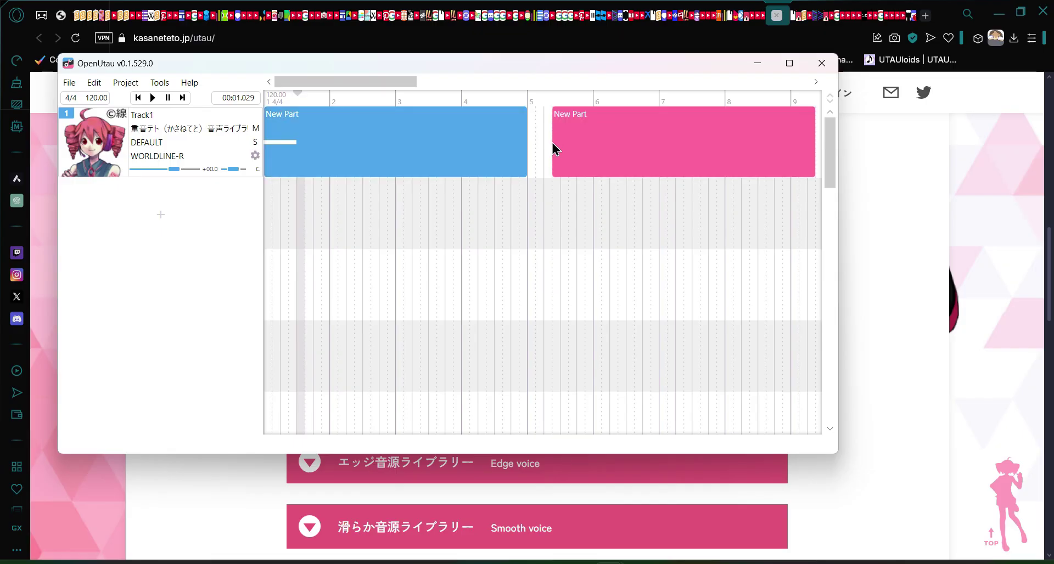
{"action": "left_click", "coordinate": [518, 242]}
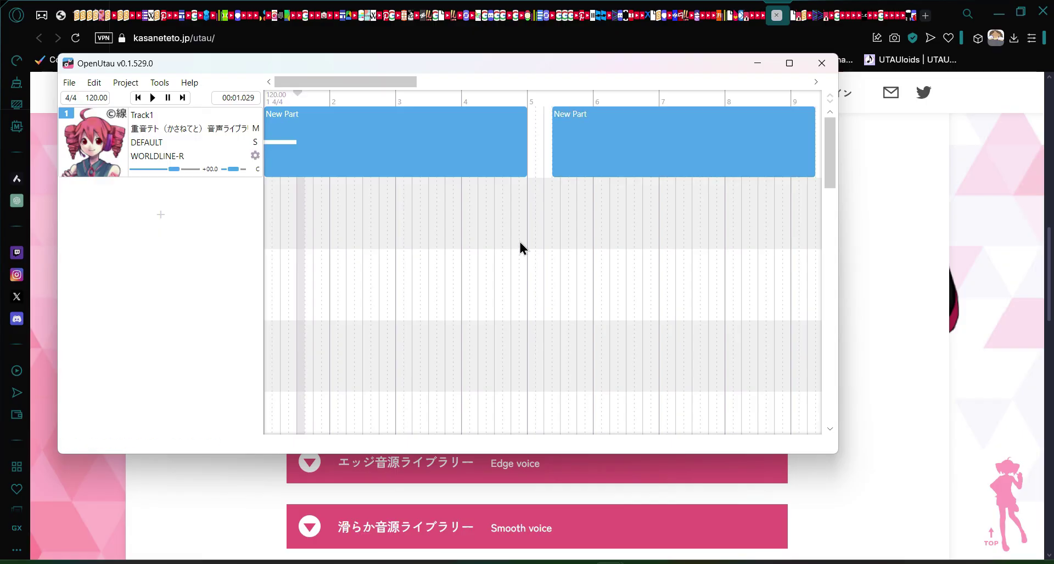
{"action": "left_click", "coordinate": [628, 132]}
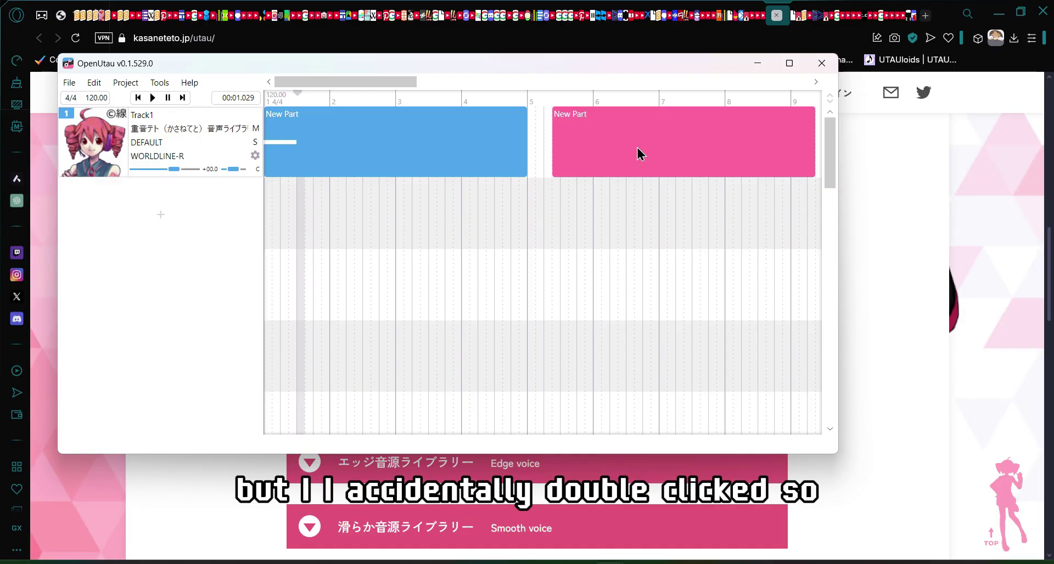
Delete the second part on Track1, leaving the first part in place.
{"action": "key", "text": "super+s"}
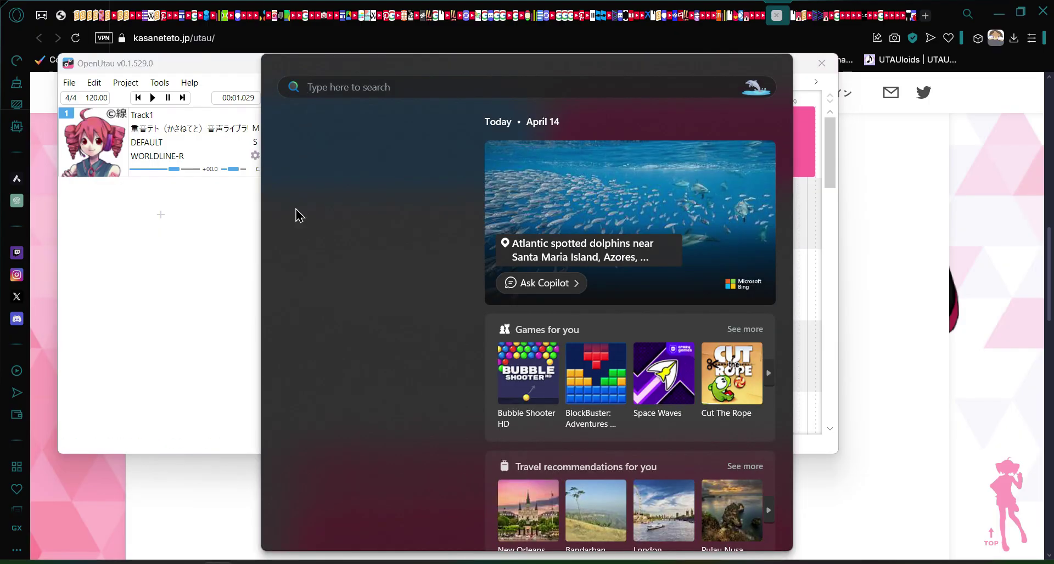
{"action": "left_click", "coordinate": [124, 345]}
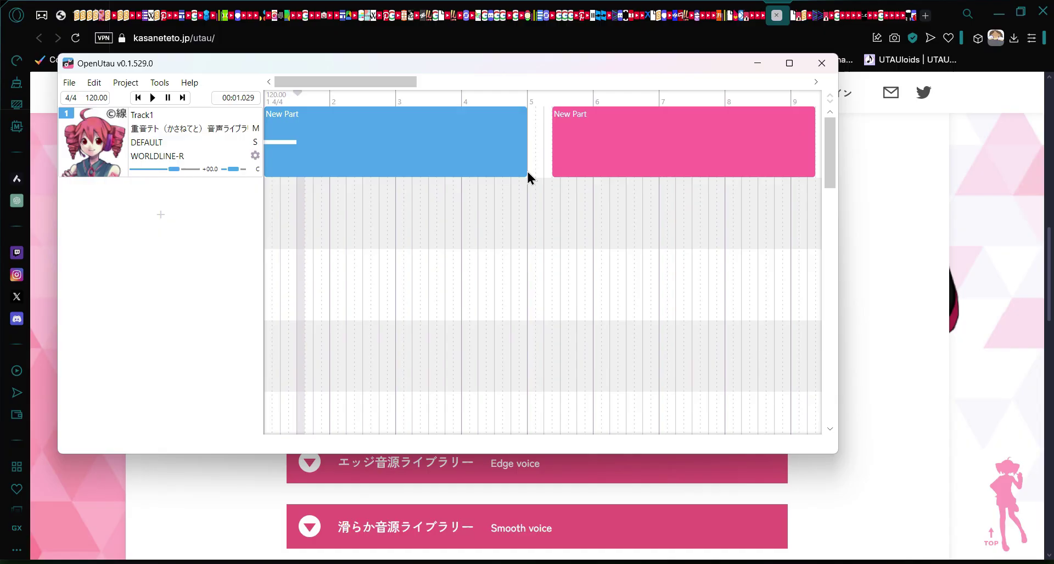
{"action": "right_click", "coordinate": [692, 137]}
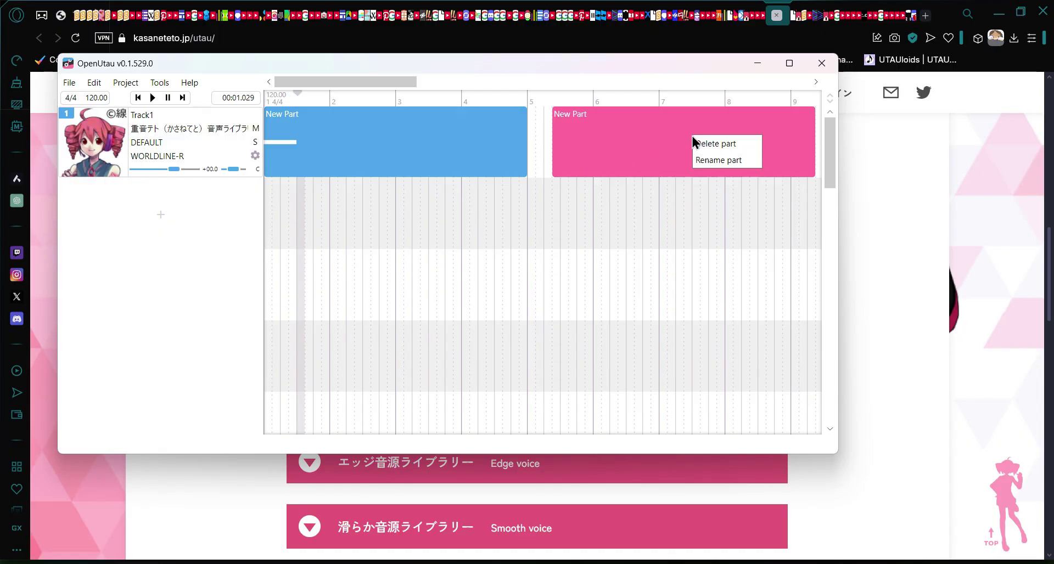
{"action": "left_click", "coordinate": [718, 144]}
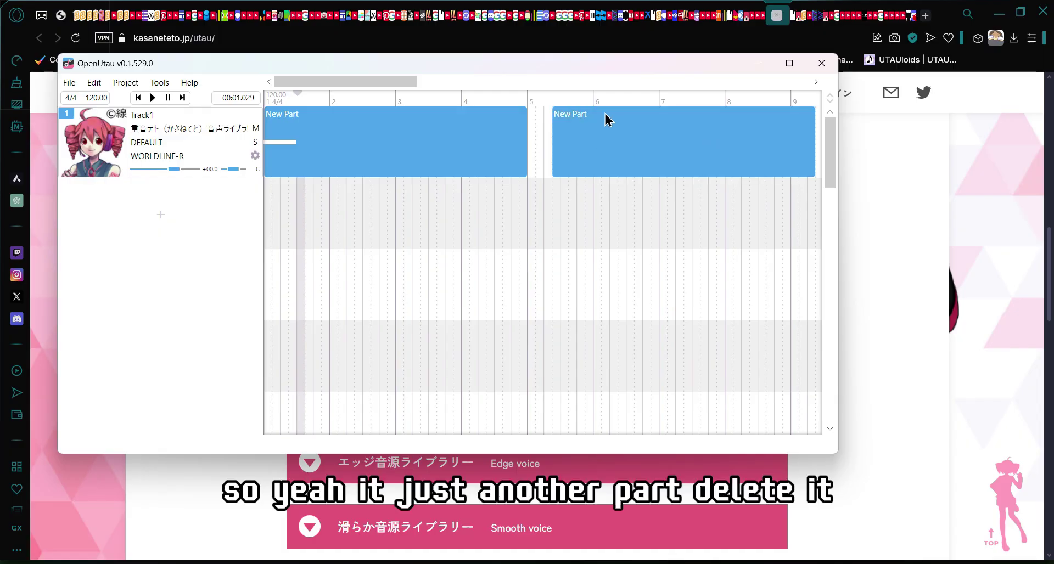
{"action": "right_click", "coordinate": [592, 126]}
{"action": "left_click", "coordinate": [614, 135]}
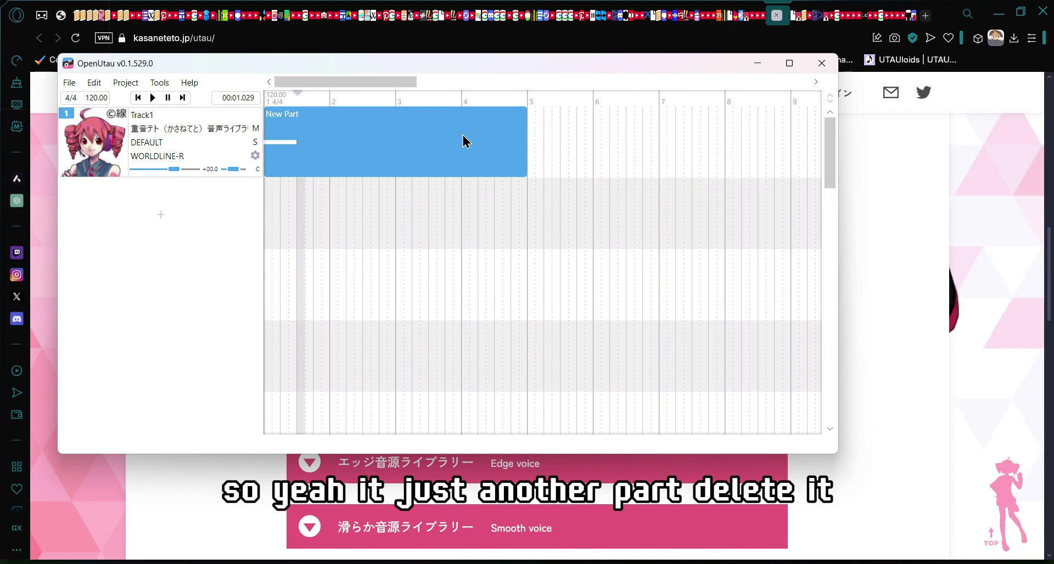
Open Track1's remaining part in the piano roll, show its first notes, and move the playhead to the start of bar 1.
{"action": "double_click", "coordinate": [406, 142]}
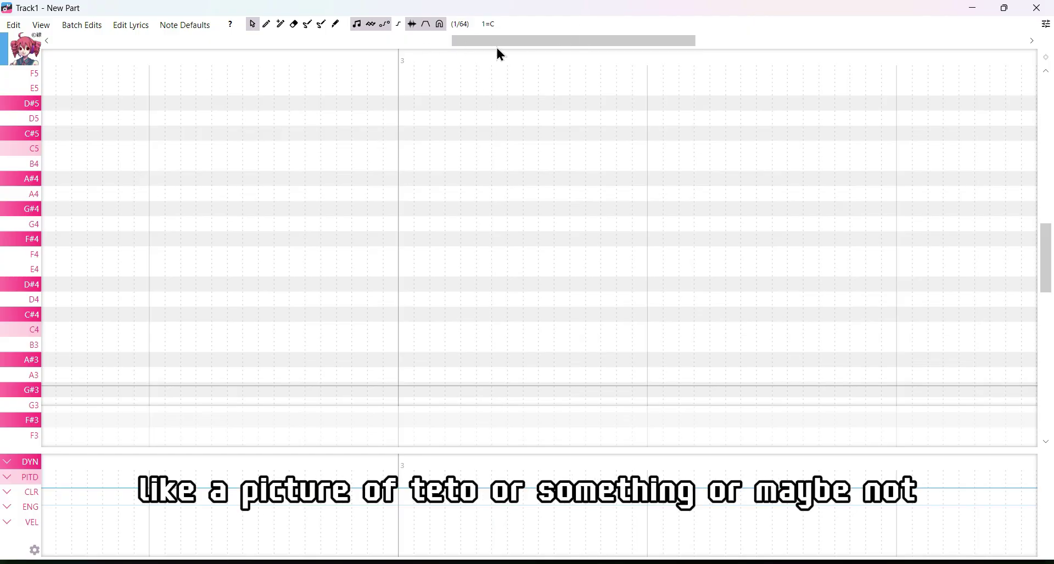
{"action": "left_click_drag", "start_coordinate": [496, 47], "coordinate": [47, 61]}
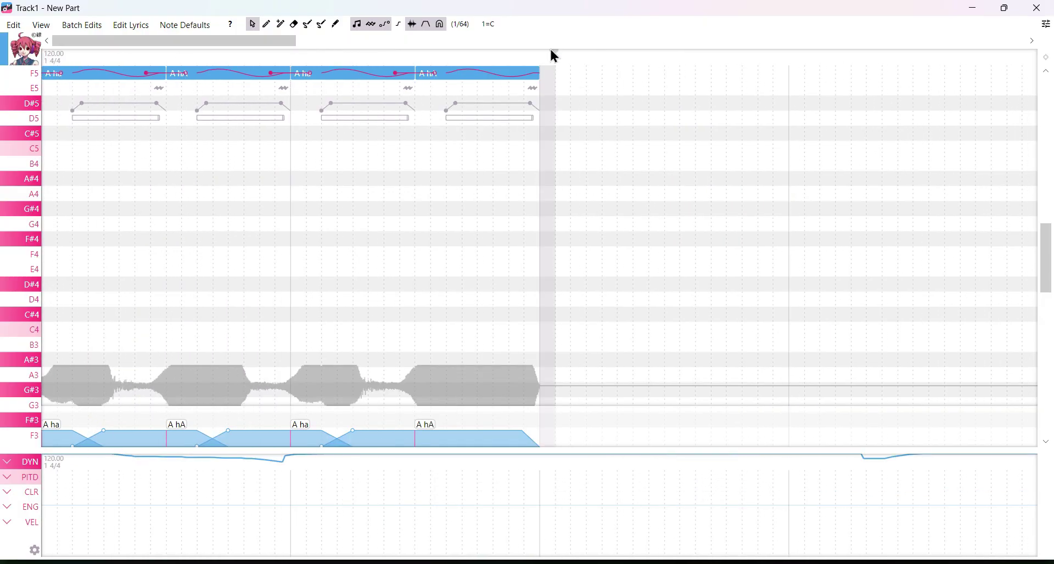
{"action": "mouse_move", "coordinate": [555, 51]}
{"action": "left_mouse_down"}
{"action": "mouse_move", "coordinate": [145, 66]}
{"action": "mouse_move", "coordinate": [34, 46]}
{"action": "left_mouse_up"}
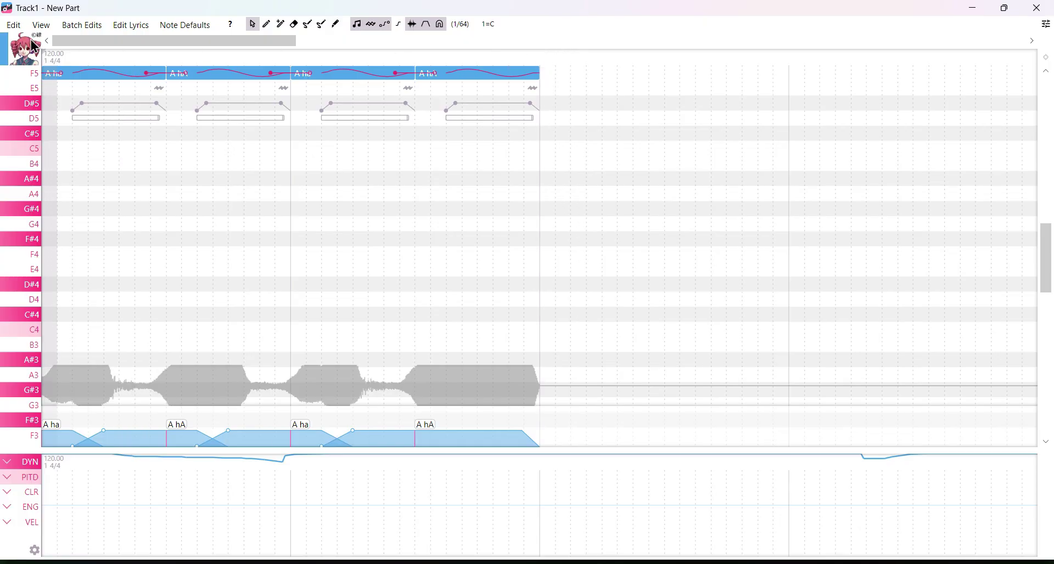
Play back Track1's part from the start of bar 1 and close the piano roll.
{"action": "key", "text": "space"}
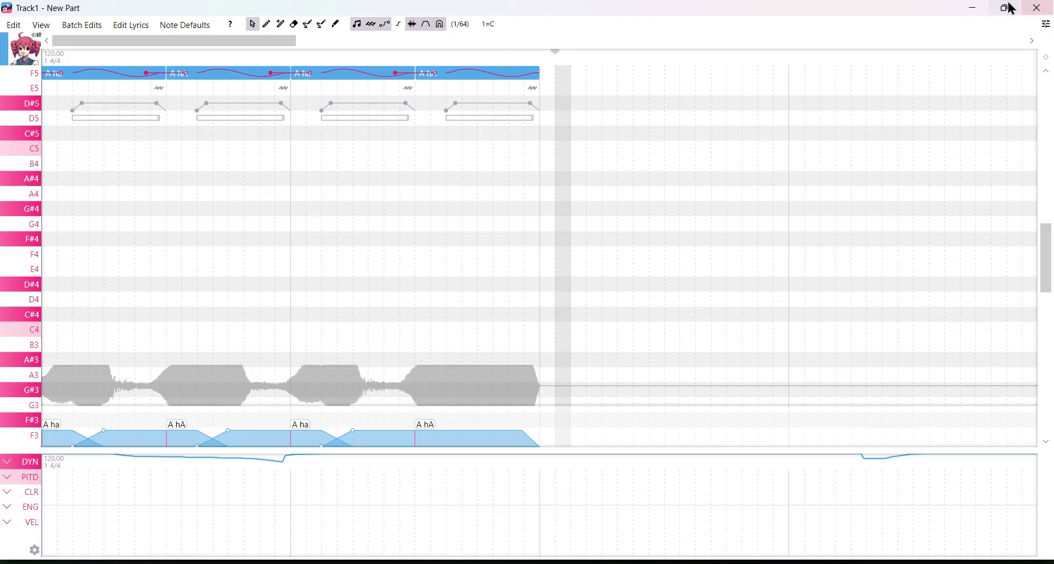
{"action": "left_click", "coordinate": [1037, 9]}
{"action": "left_click", "coordinate": [716, 220]}
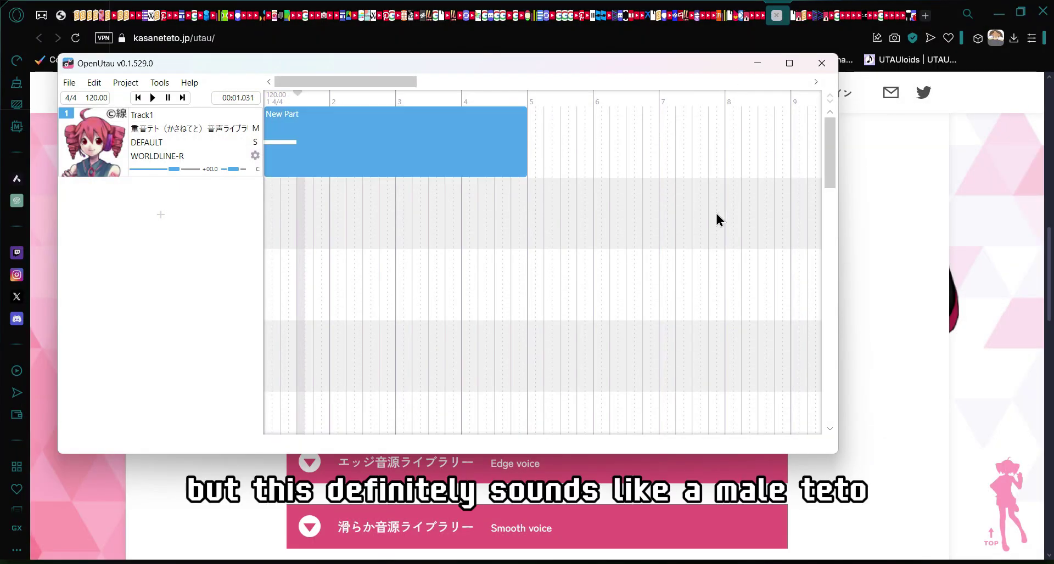
Switch to the browser and look through the UTAU voicebank libraries on kasaneteto.jp, from the OpenUTAU Japanese library set to the Past voice library.
{"action": "left_click", "coordinate": [878, 234]}
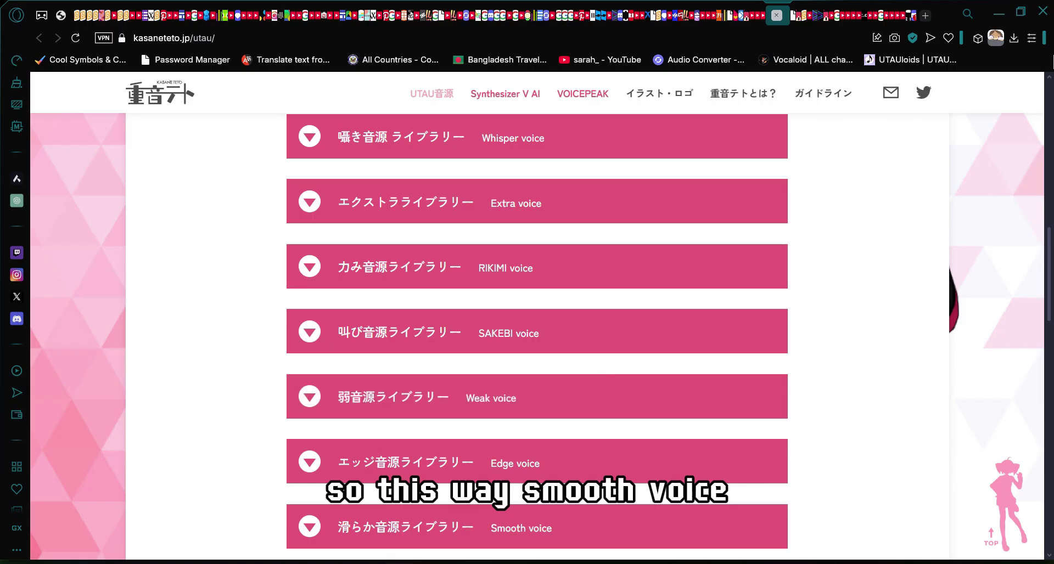
{"action": "scroll", "coordinate": [857, 253], "scroll_direction": "down", "scroll_amount": 3}
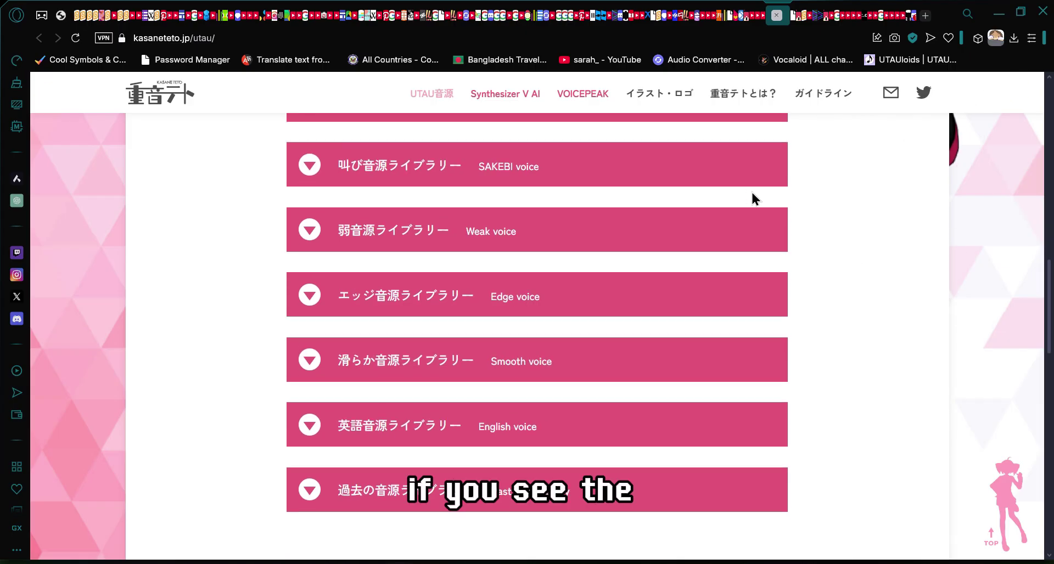
{"action": "scroll", "coordinate": [752, 198], "scroll_direction": "up", "scroll_amount": 5}
{"action": "scroll", "coordinate": [536, 338], "scroll_direction": "up", "scroll_amount": 3}
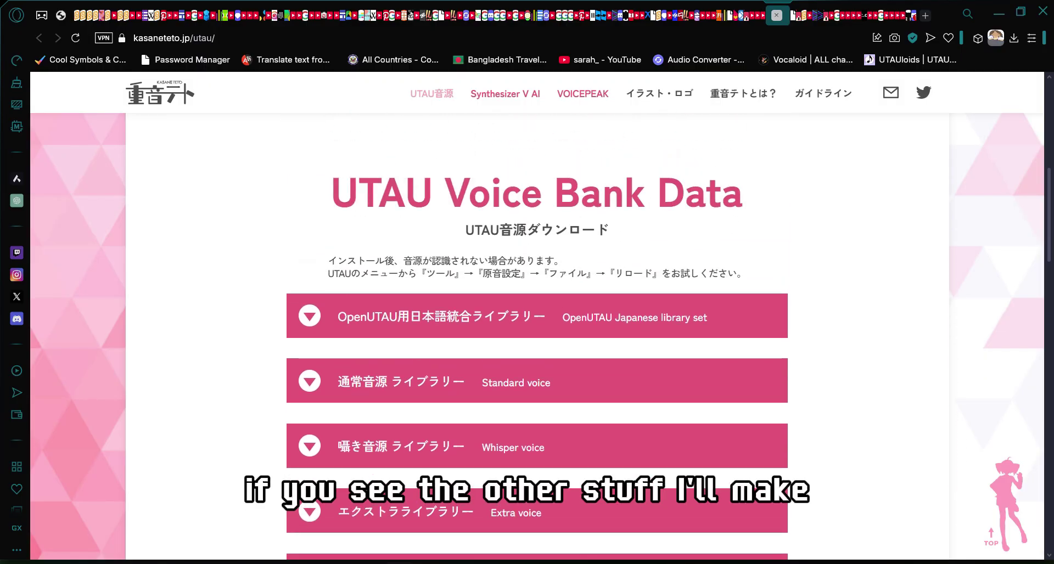
{"action": "scroll", "coordinate": [537, 338], "scroll_direction": "down", "scroll_amount": 2}
{"action": "scroll", "coordinate": [537, 338], "scroll_direction": "down", "scroll_amount": 7}
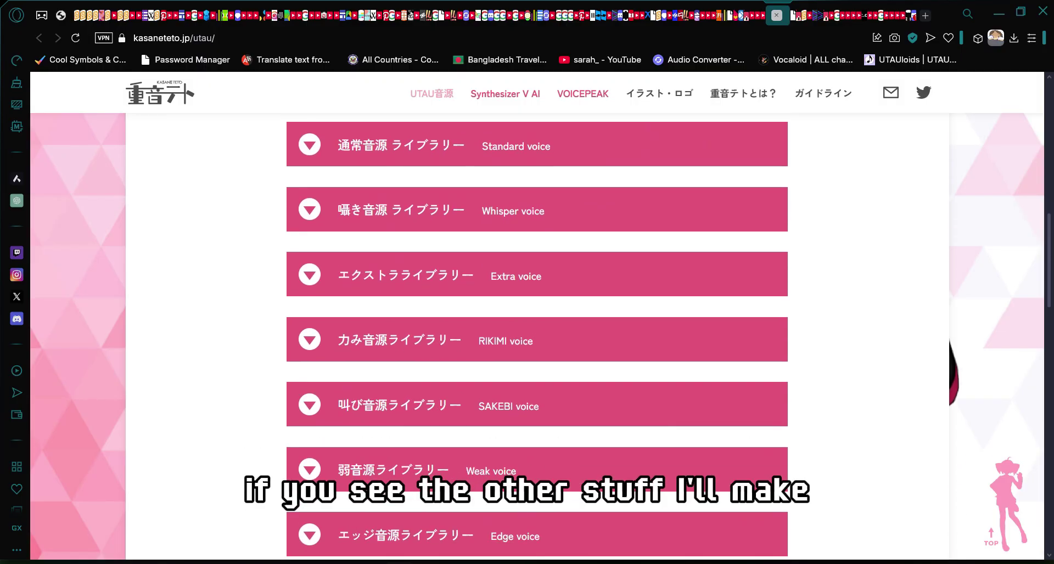
{"action": "scroll", "coordinate": [537, 338], "scroll_direction": "down", "scroll_amount": 1}
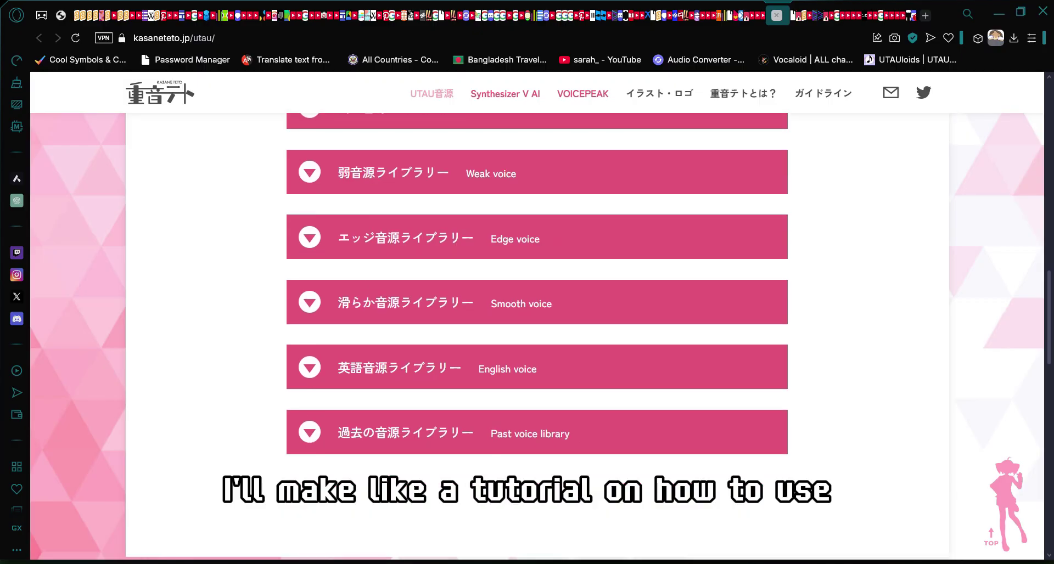
{"action": "scroll", "coordinate": [536, 337], "scroll_direction": "up", "scroll_amount": 2}
{"action": "scroll", "coordinate": [536, 338], "scroll_direction": "down", "scroll_amount": 1}
{"action": "scroll", "coordinate": [537, 337], "scroll_direction": "down", "scroll_amount": 1}
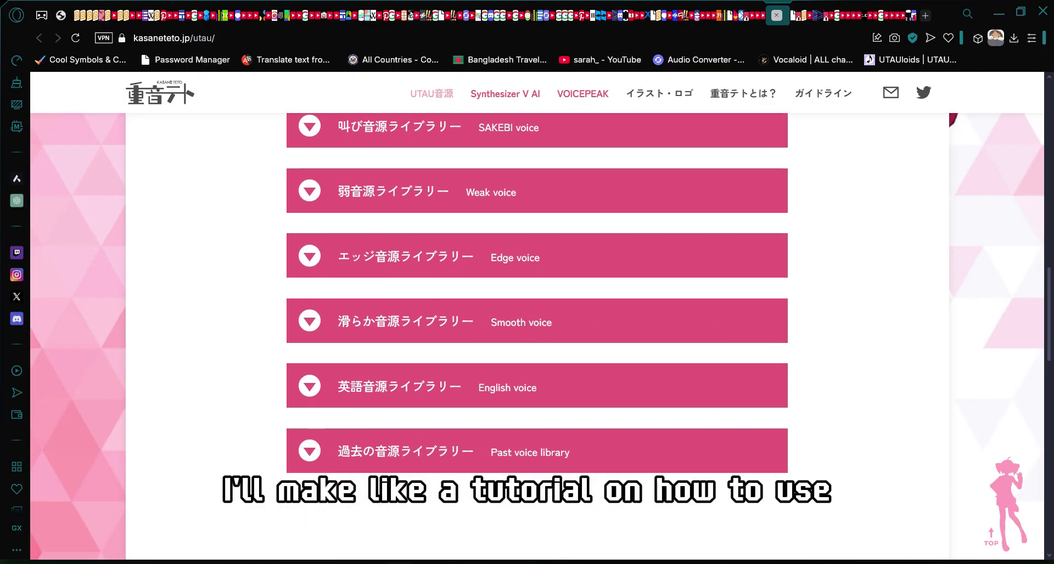
{"action": "scroll", "coordinate": [536, 337], "scroll_direction": "down", "scroll_amount": 1}
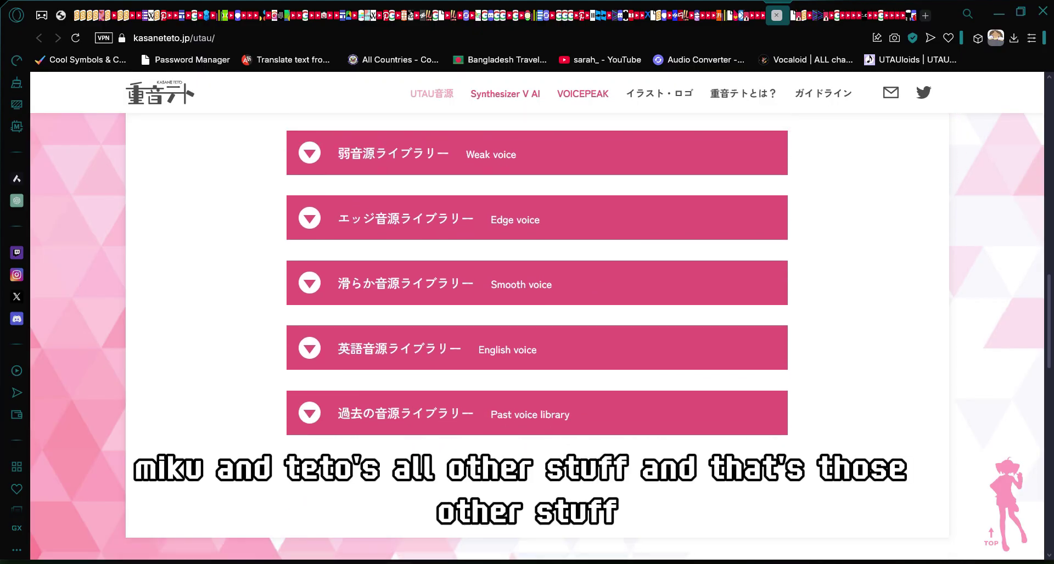
{"action": "scroll", "coordinate": [537, 338], "scroll_direction": "up", "scroll_amount": 4}
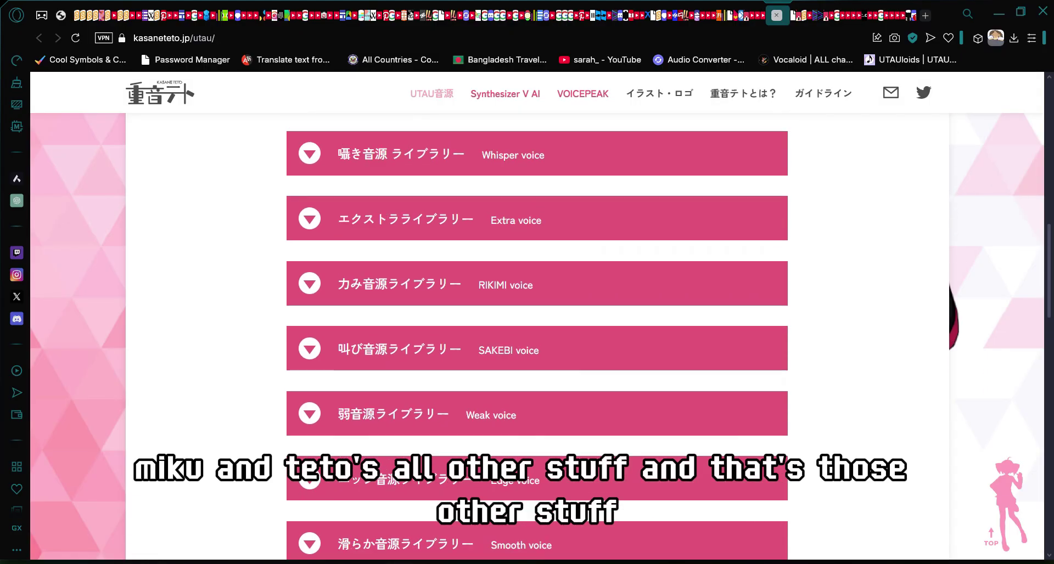
{"action": "scroll", "coordinate": [537, 338], "scroll_direction": "up", "scroll_amount": 4}
{"action": "scroll", "coordinate": [536, 338], "scroll_direction": "down", "scroll_amount": 2}
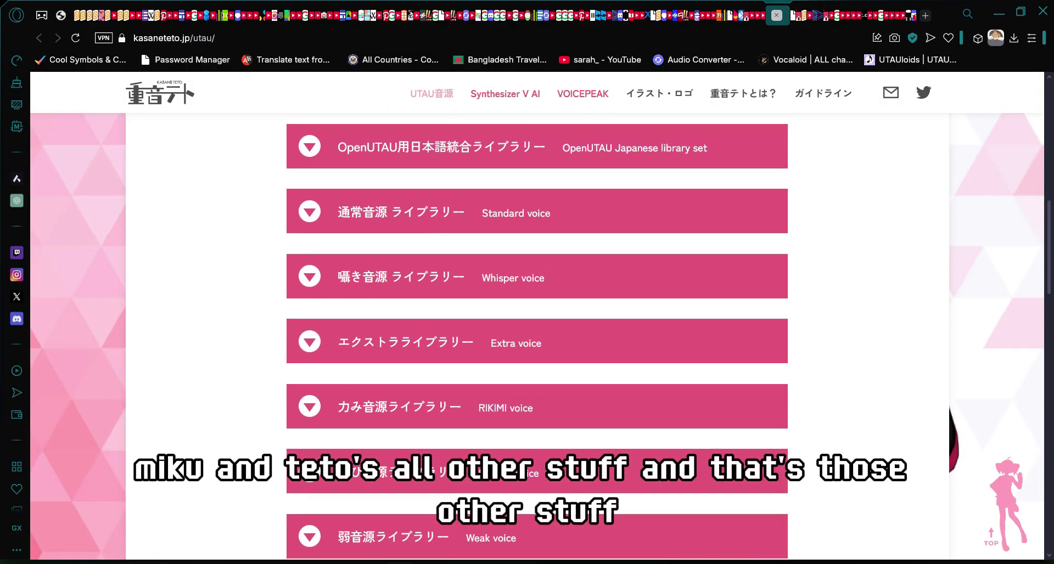